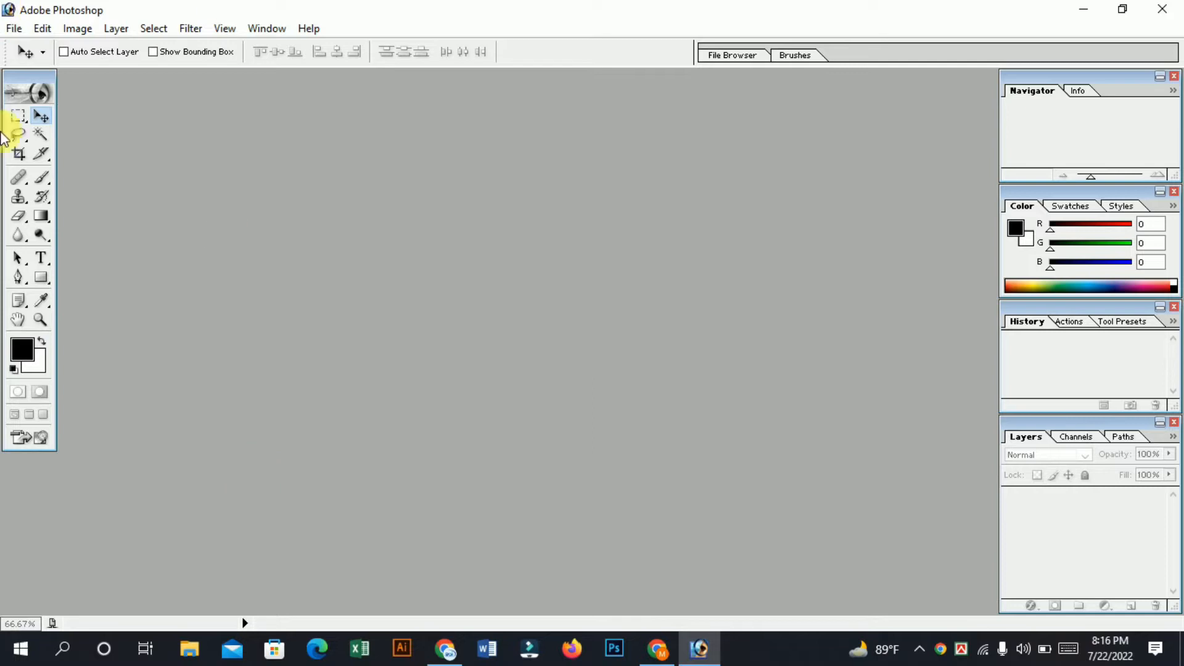
left_click(18, 179)
left_click(40, 178)
left_click(30, 152)
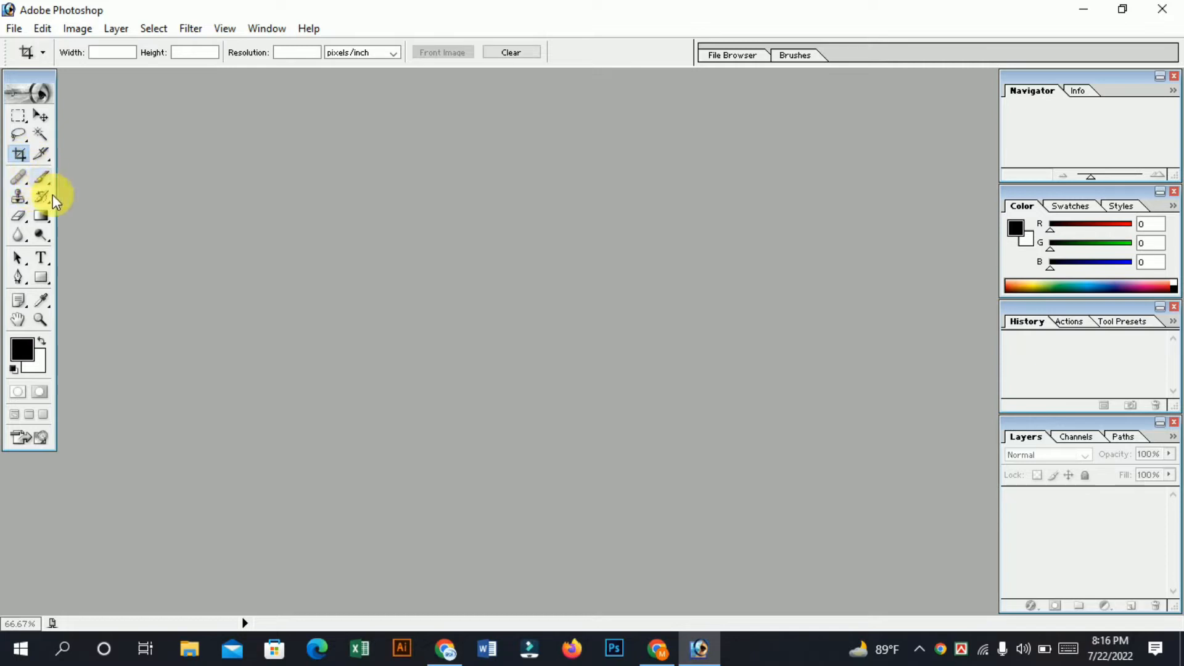
left_click(32, 177)
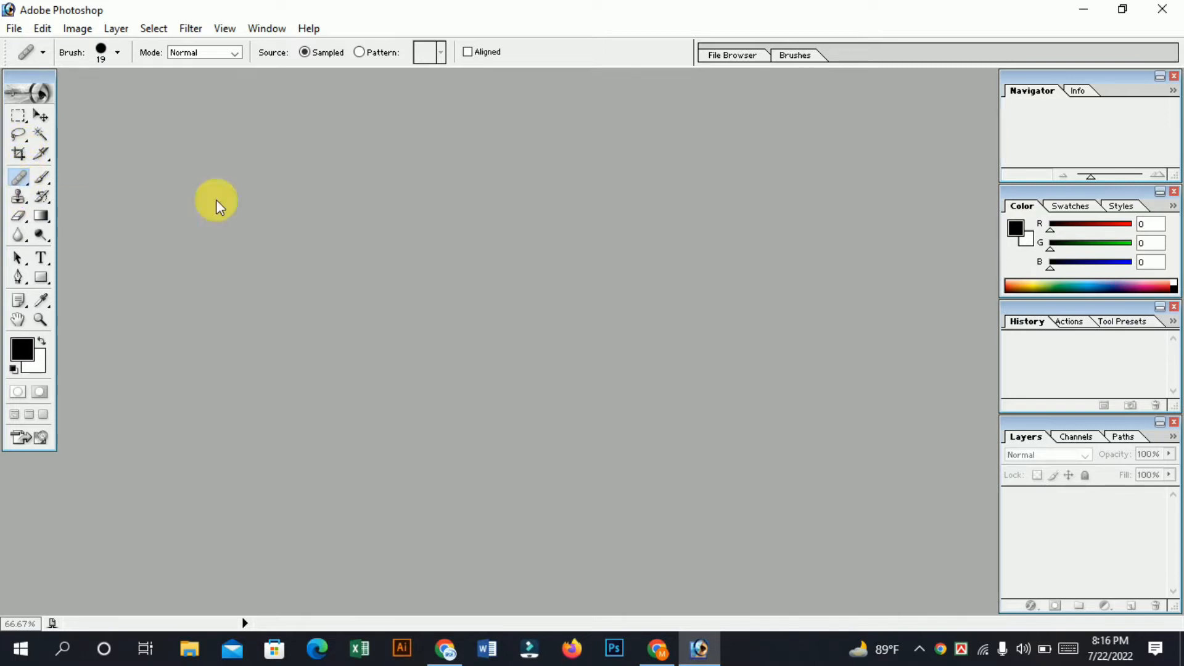
Open the full-length portrait JPG from the Desktop, discarding its embedded color profile, and maximize its document window
left_click(15, 29)
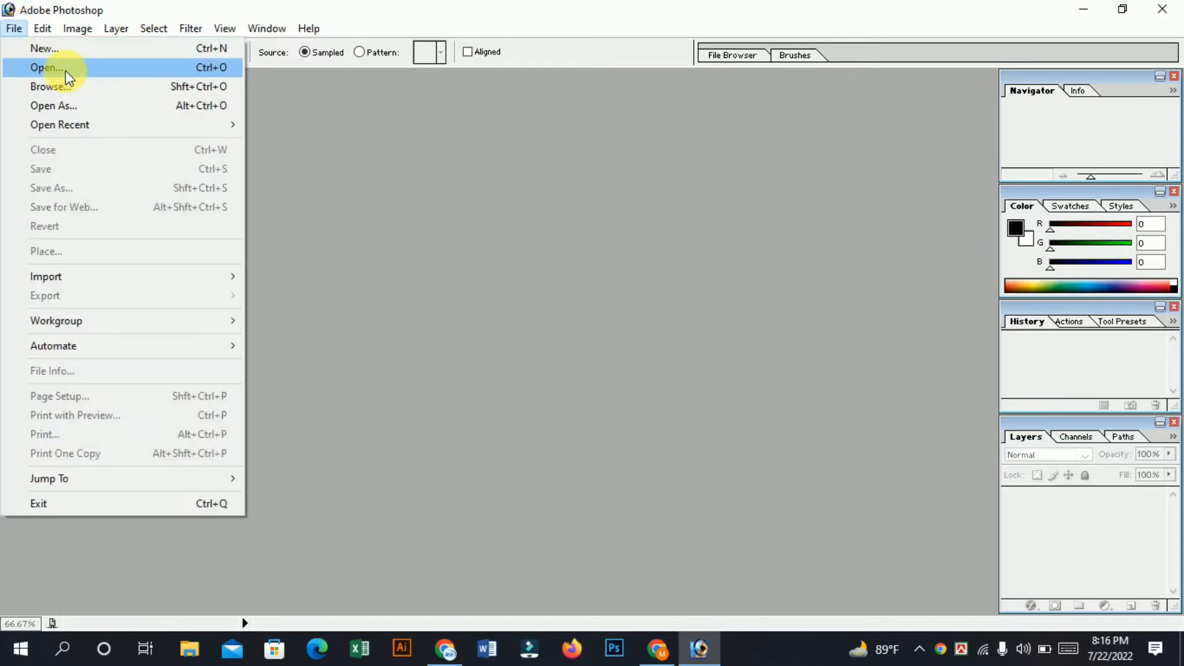
left_click(62, 69)
scroll(490, 296, "down", 10)
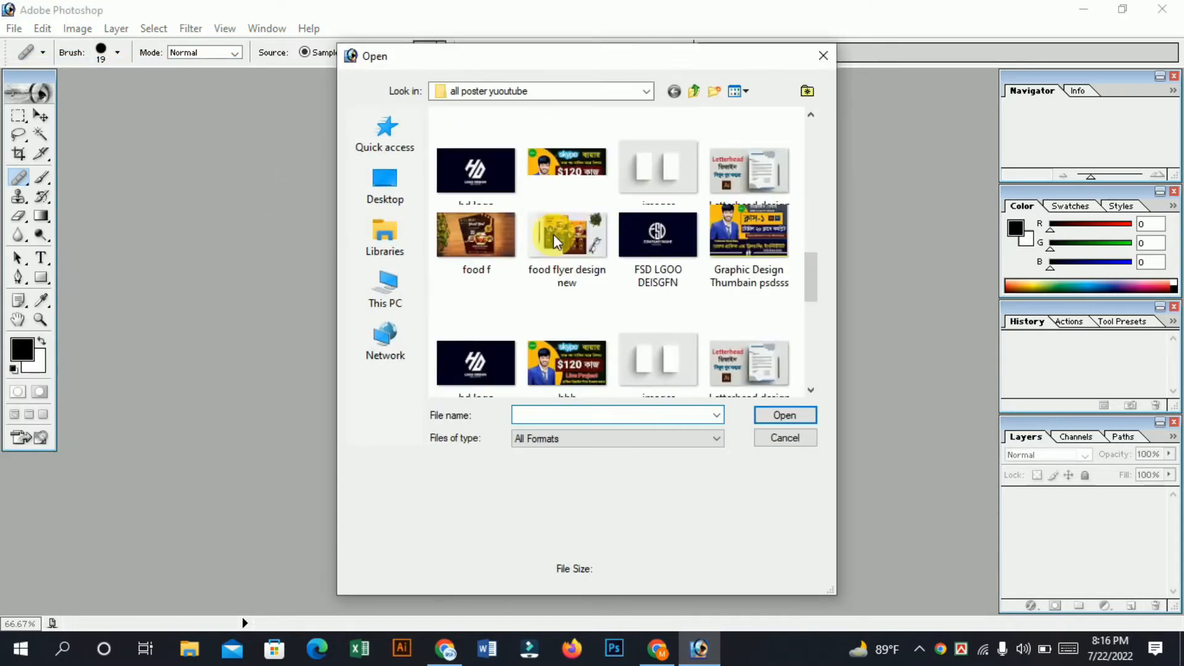
left_click(372, 203)
scroll(624, 251, "down", 10)
left_click(482, 323)
double_click(482, 323)
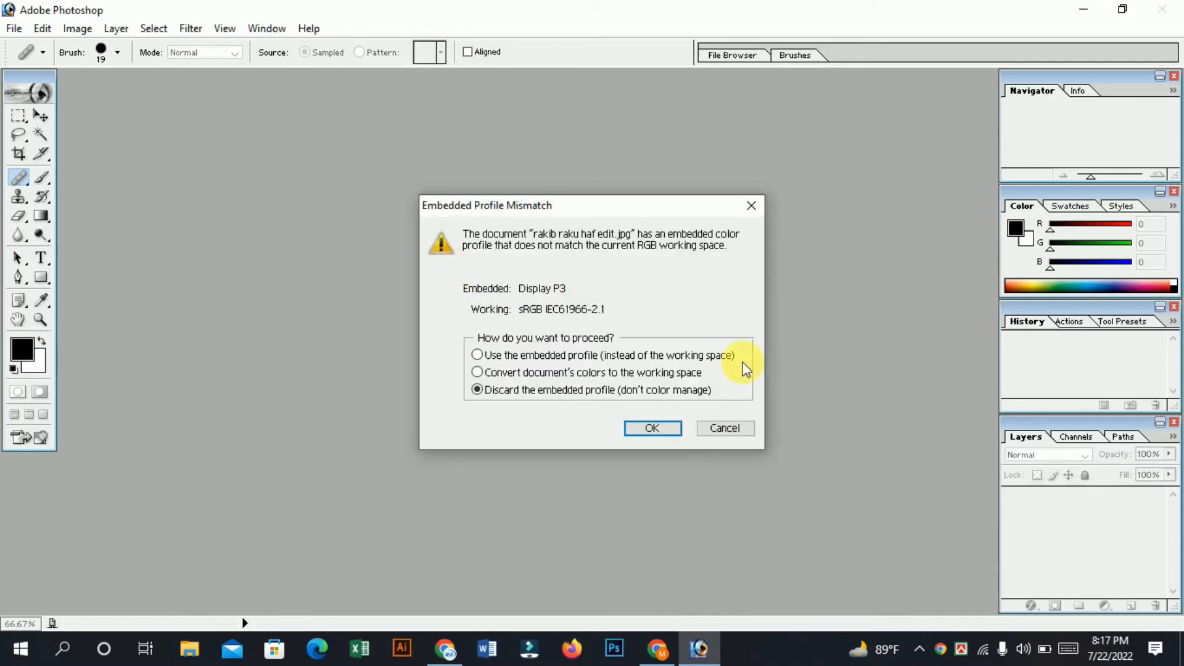
left_click(654, 430)
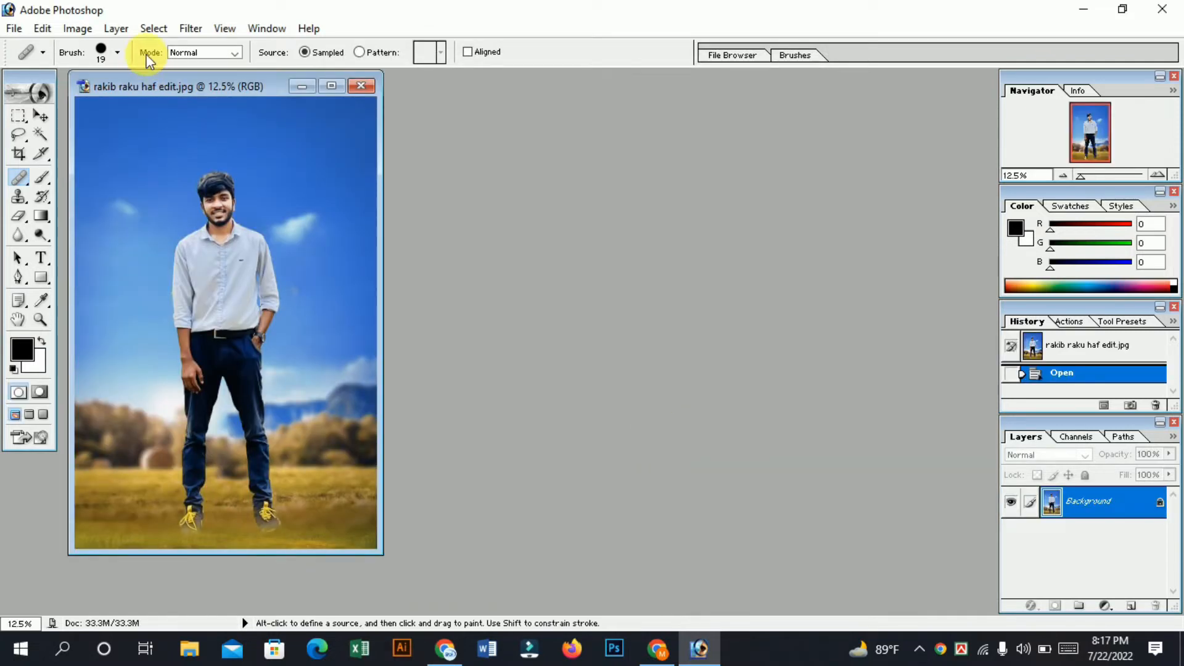
left_click(331, 86)
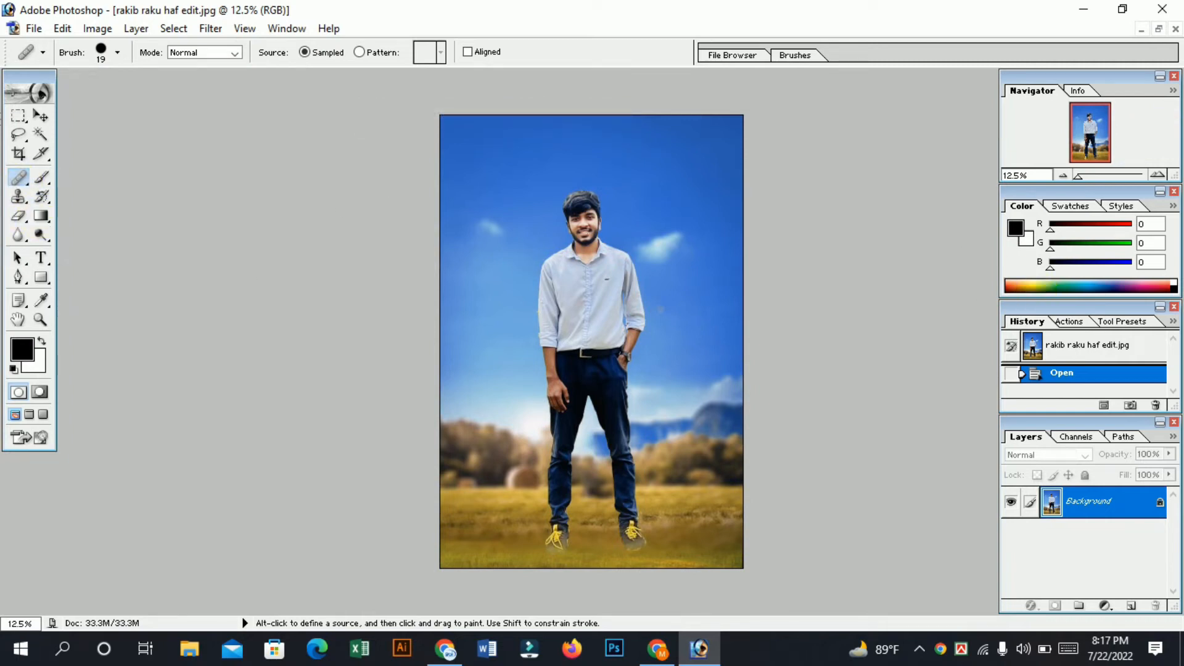
Set the Crop tool to a width of 1.5 in, a height of 1.9 in and a resolution of 300 pixels/inch
left_click(22, 154)
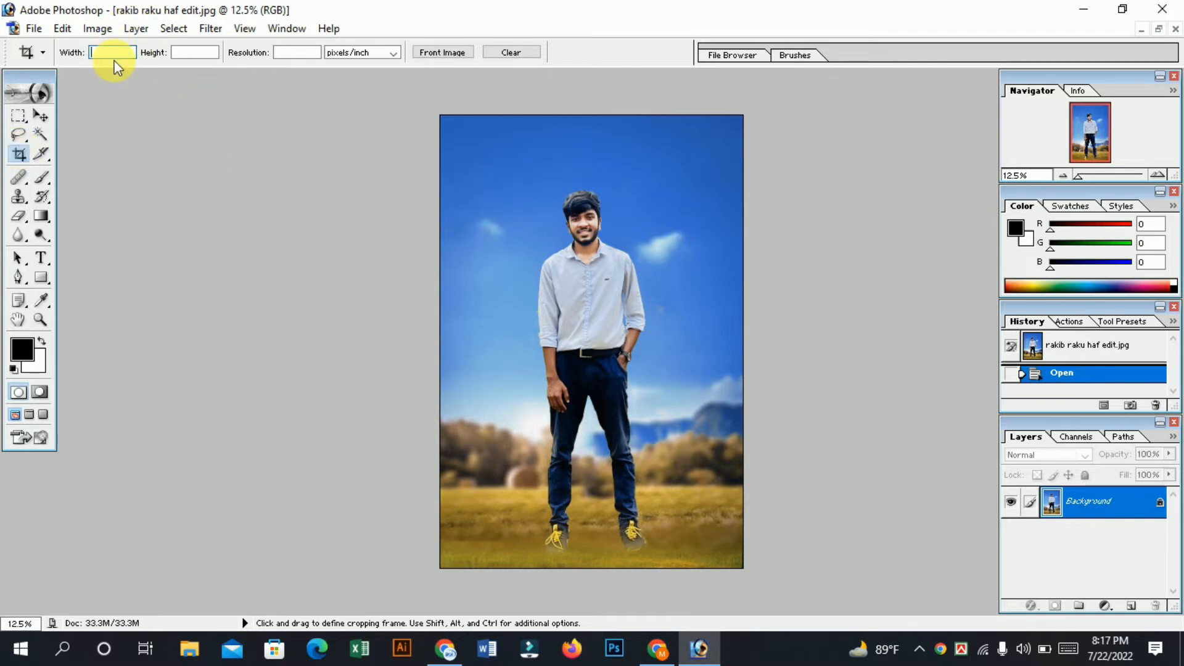
type("1.5")
left_click(209, 55)
type("1")
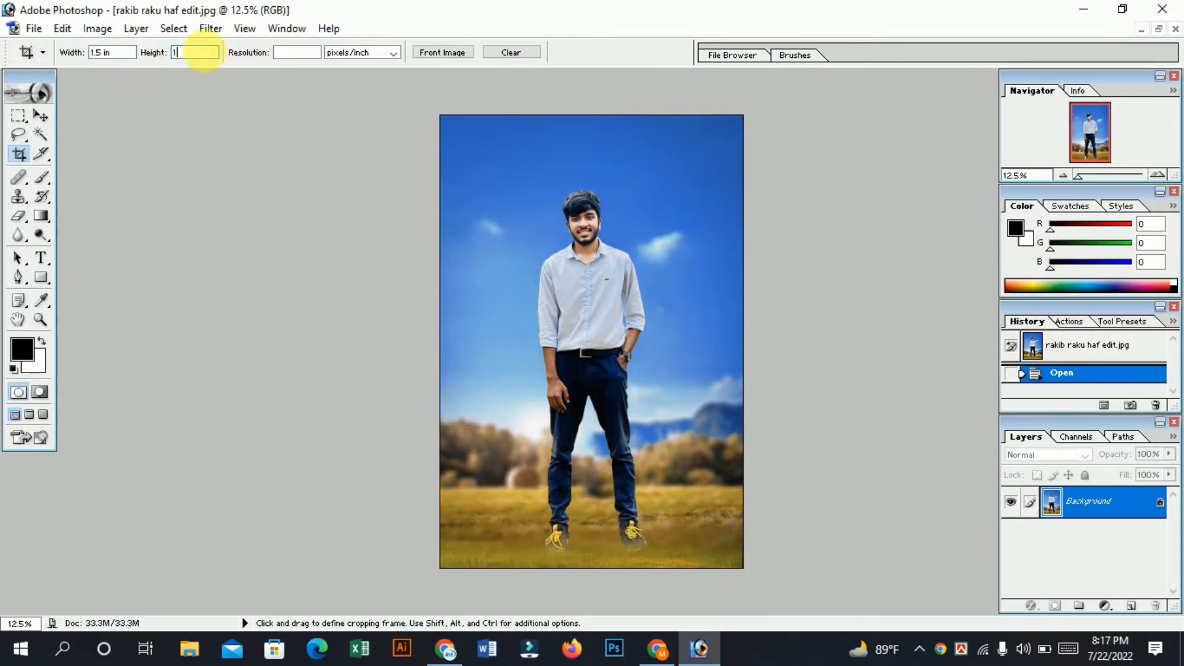
type(".")
left_click(317, 52)
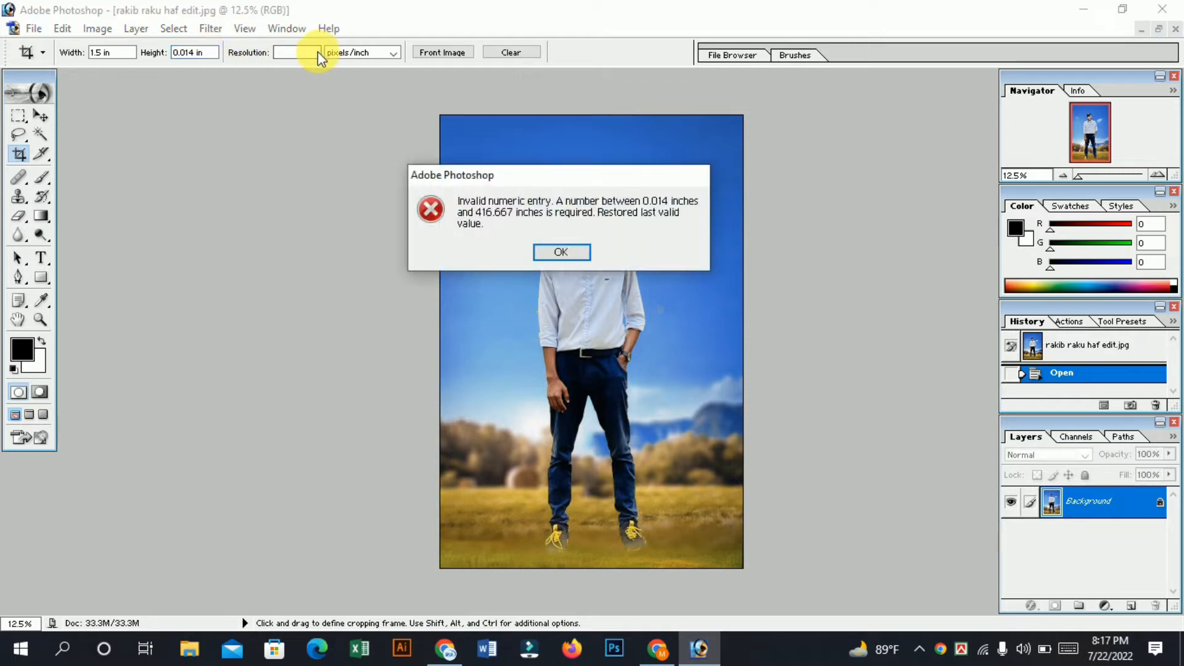
left_click(561, 252)
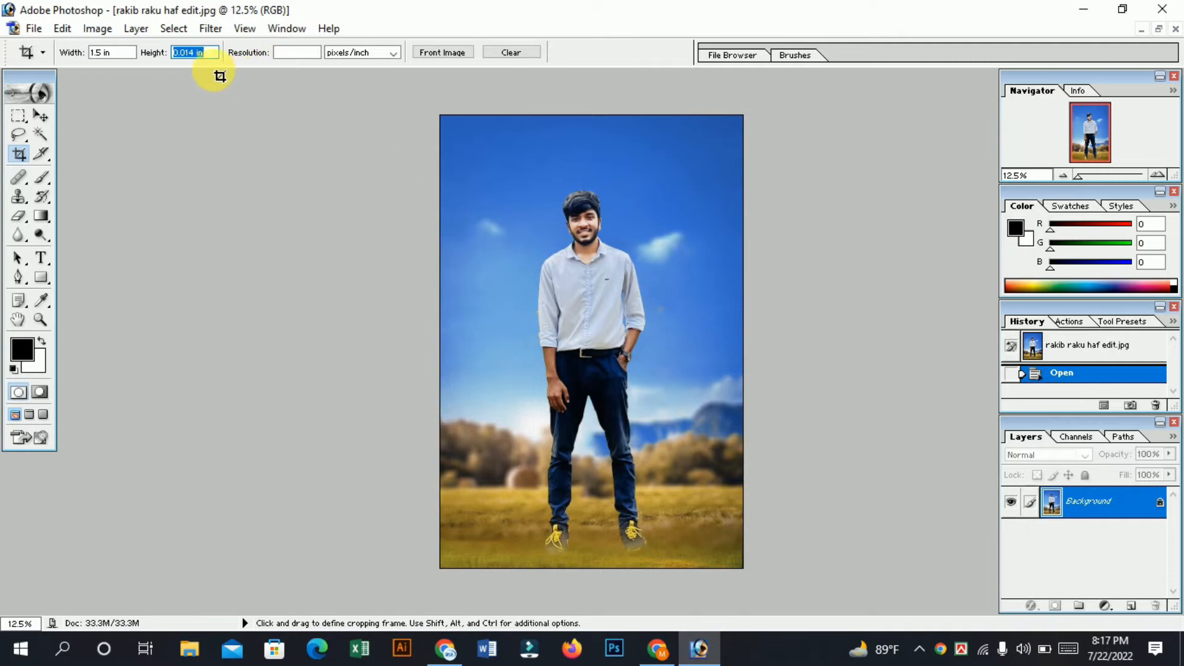
type("1.")
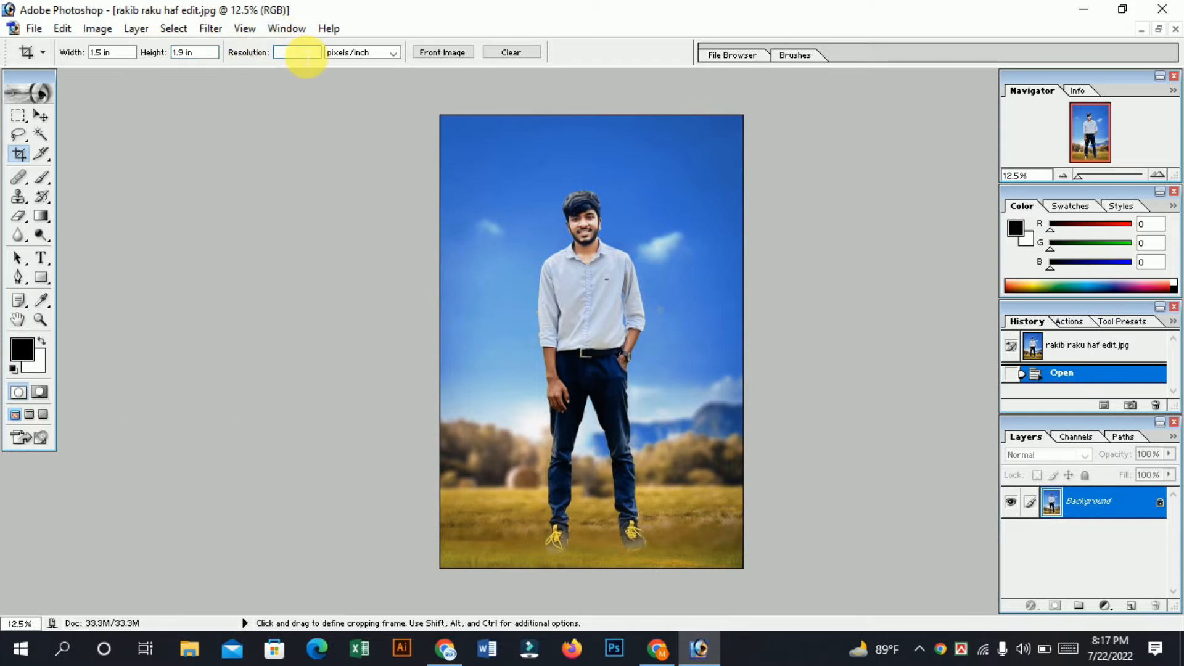
type("3")
Crop the portrait to the man's head and shoulders with the fixed-ratio crop frame
mouse_move(504, 176)
left_mouse_down()
mouse_move(676, 390)
mouse_move(685, 377)
mouse_move(615, 283)
mouse_move(668, 267)
mouse_move(608, 242)
mouse_move(603, 252)
mouse_move(616, 252)
left_mouse_up()
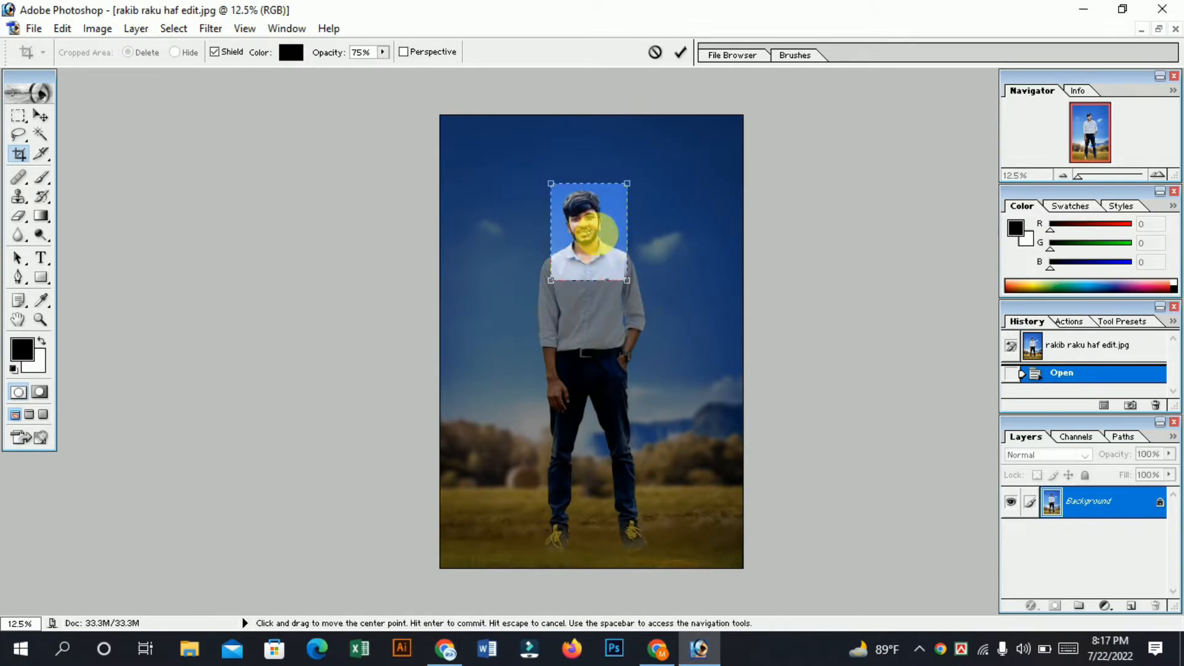
right_click(597, 235)
left_click(568, 196)
left_click_drag(590, 194, 584, 190)
right_click(583, 194)
left_click(610, 205)
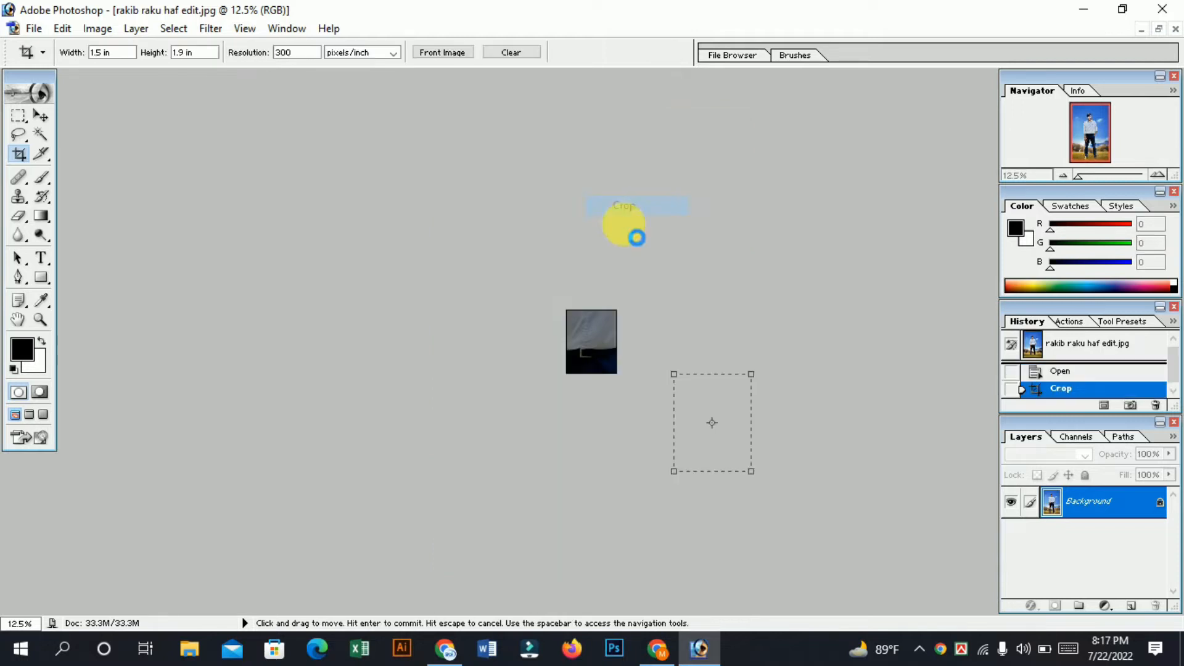
key("ctrl+plus")
key("ctrl+plus")
key("ctrl+plus")
key("ctrl+plus")
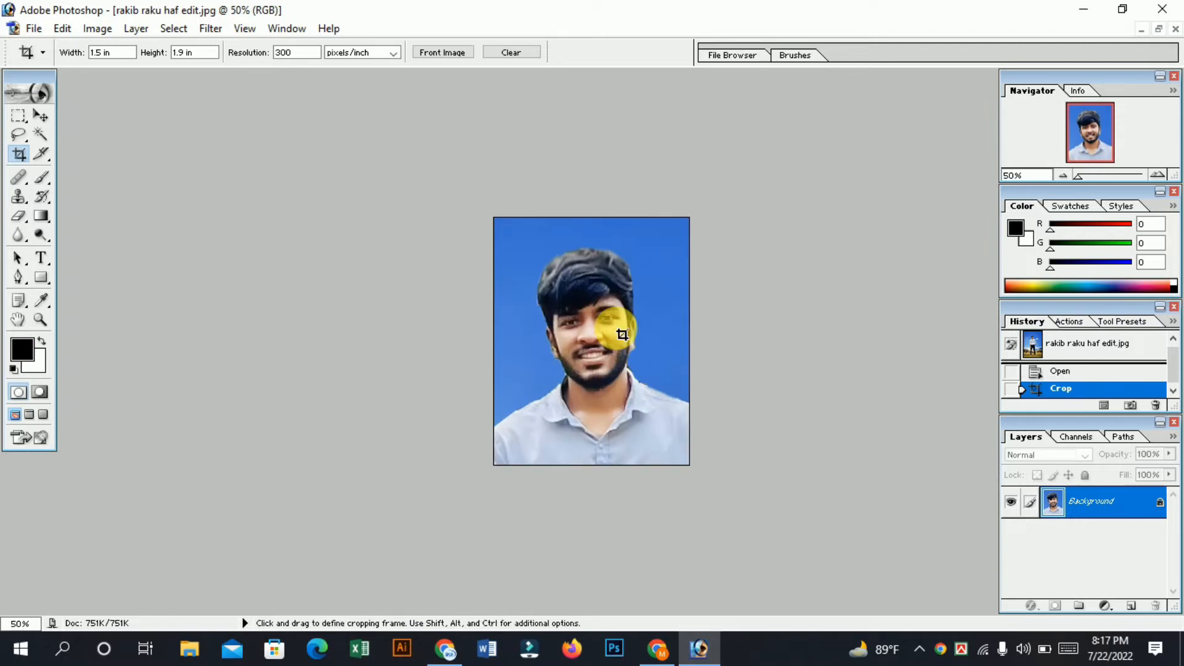
key("ctrl+plus")
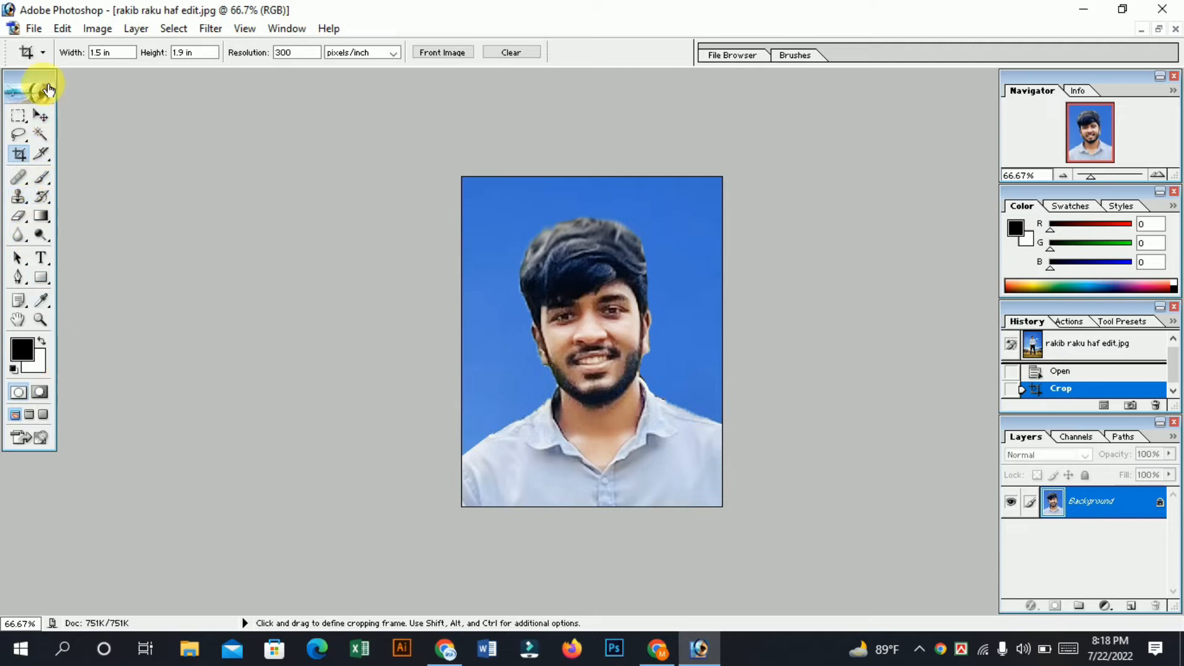
Select the backdrop with the Magic Wand, fill it with blue (RGB 28, 28, 255) as the background color, and deselect
left_click(42, 135)
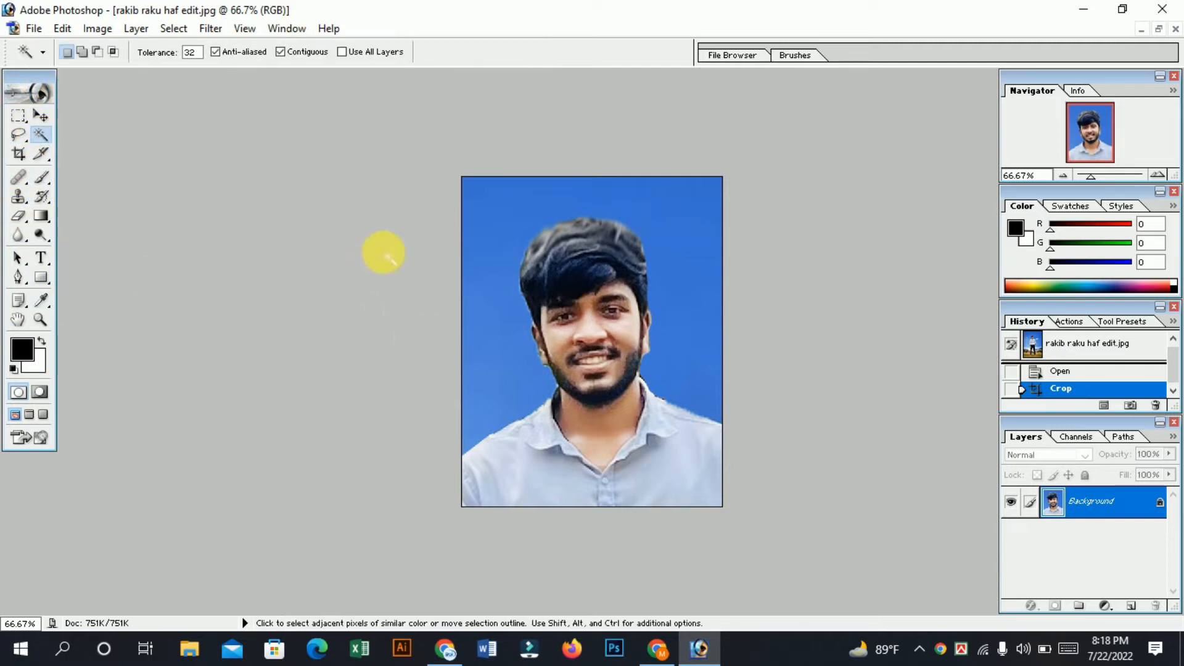
left_click(563, 198)
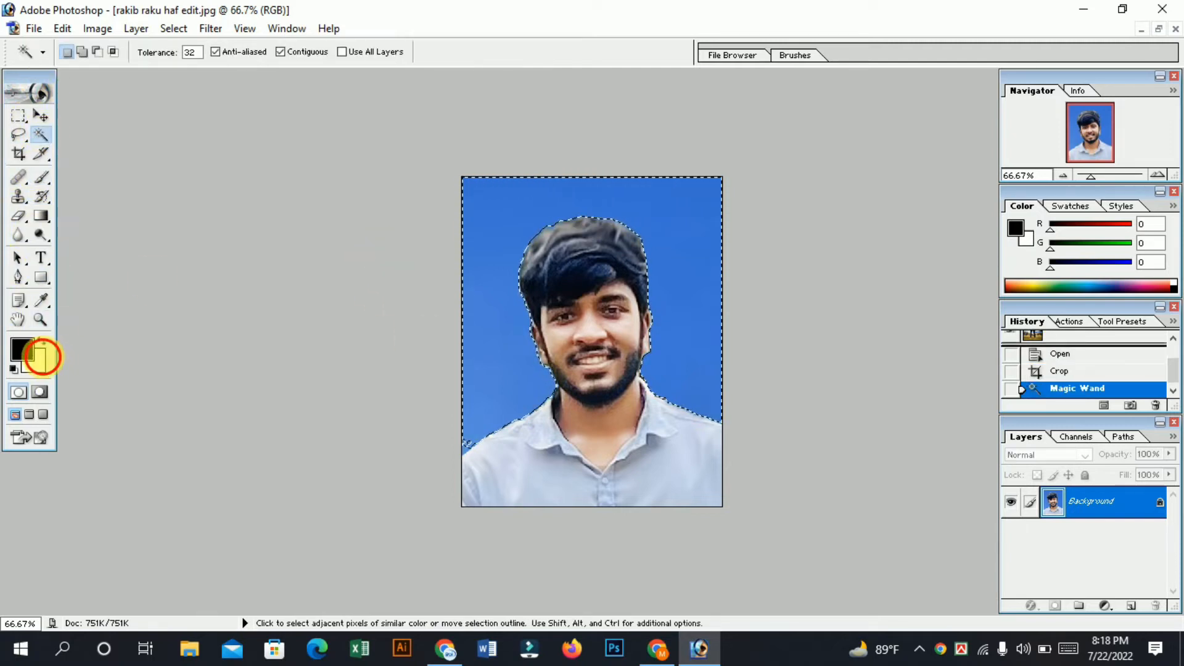
left_click(41, 362)
left_click(634, 294)
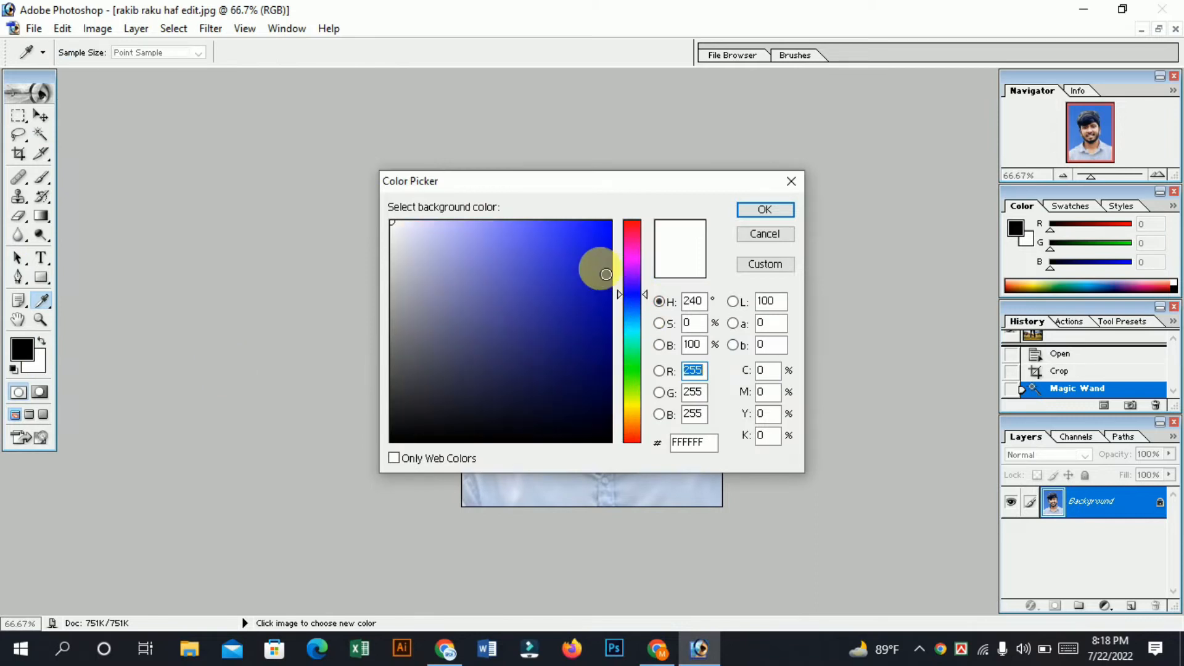
left_click(587, 222)
left_click(765, 210)
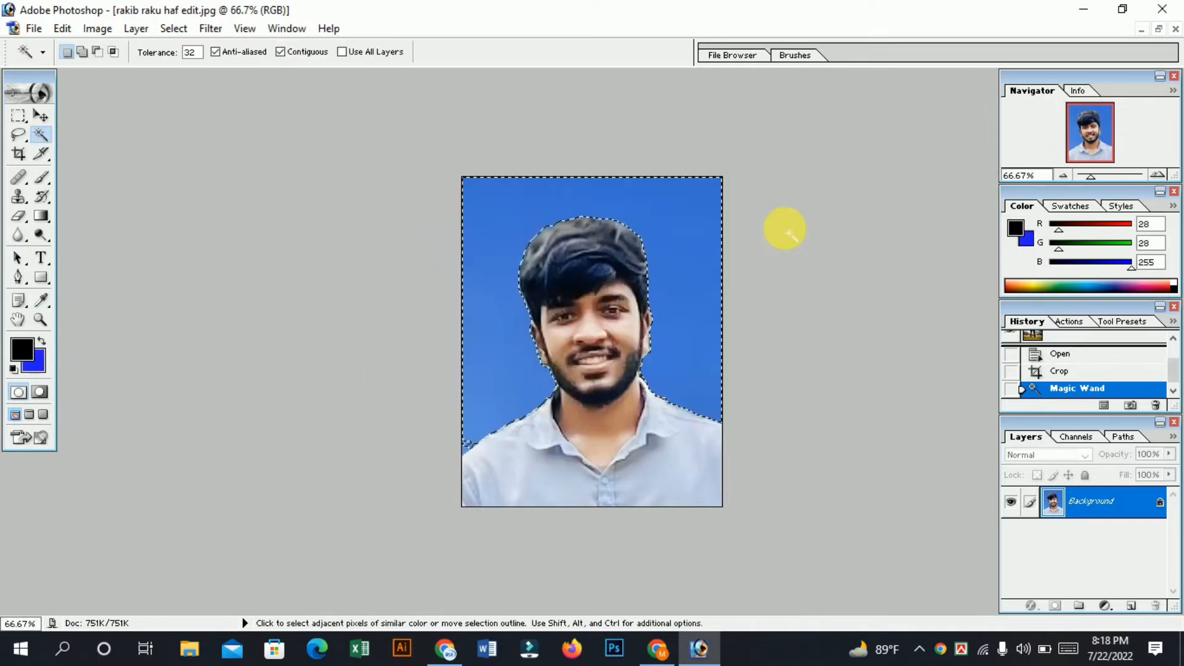
key("ctrl+BackSpace")
key("ctrl+d")
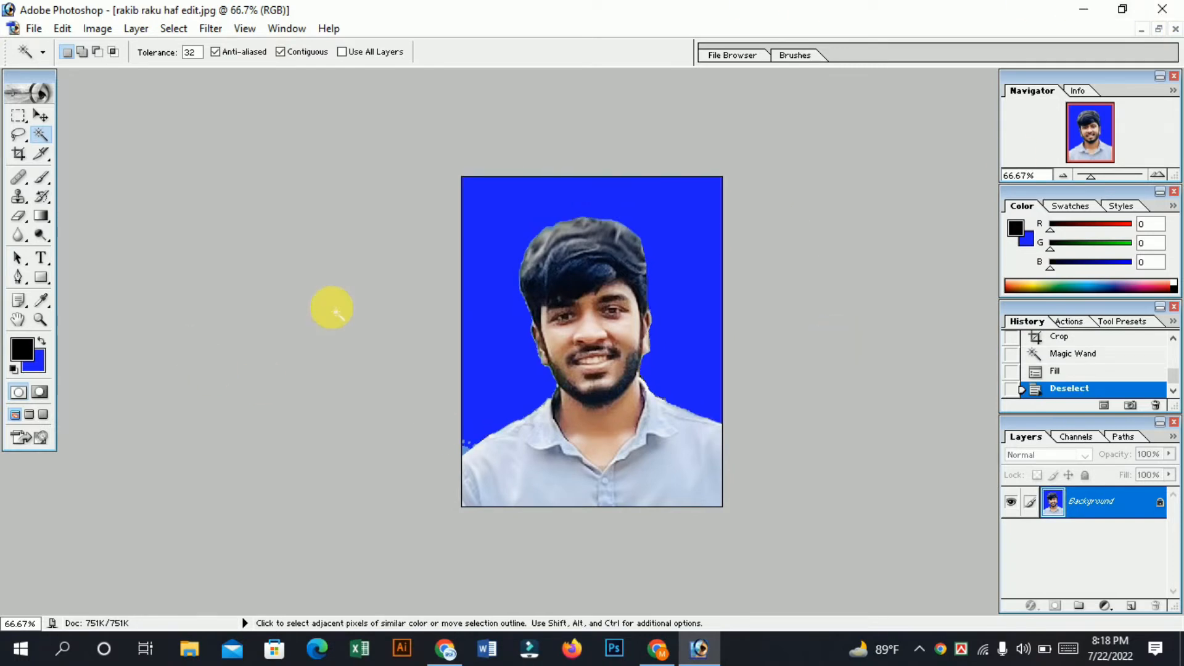
Create a new white portrait-format RGB document using a preset page size
left_click(19, 154)
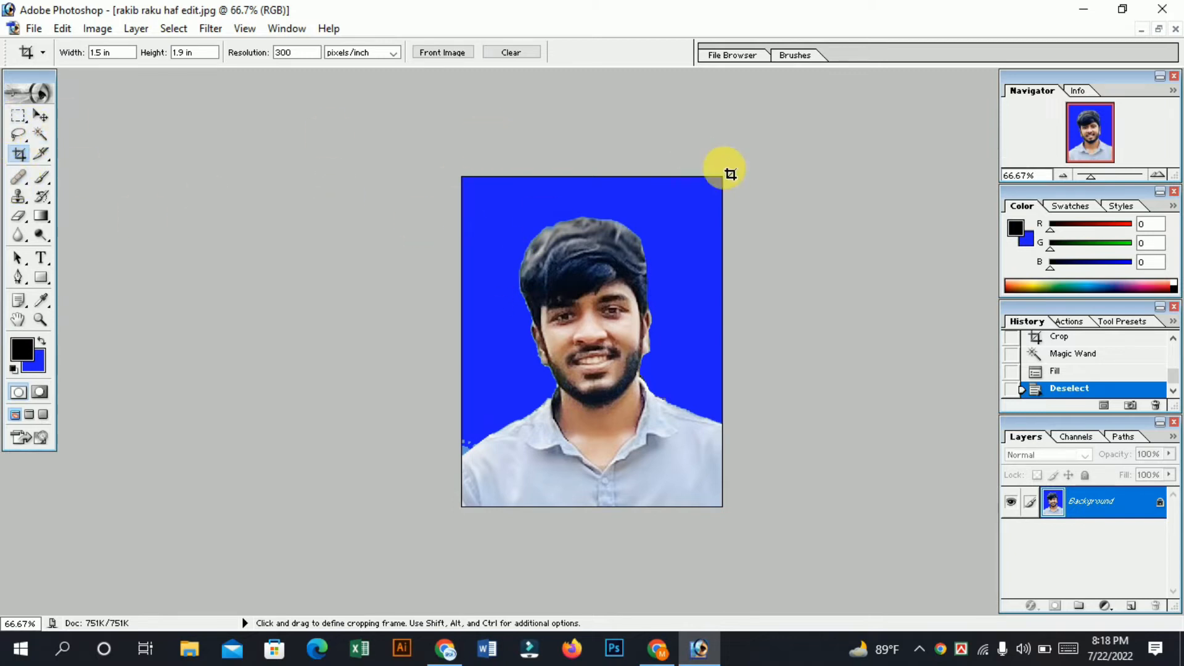
left_click(43, 117)
left_click(31, 32)
left_click(65, 49)
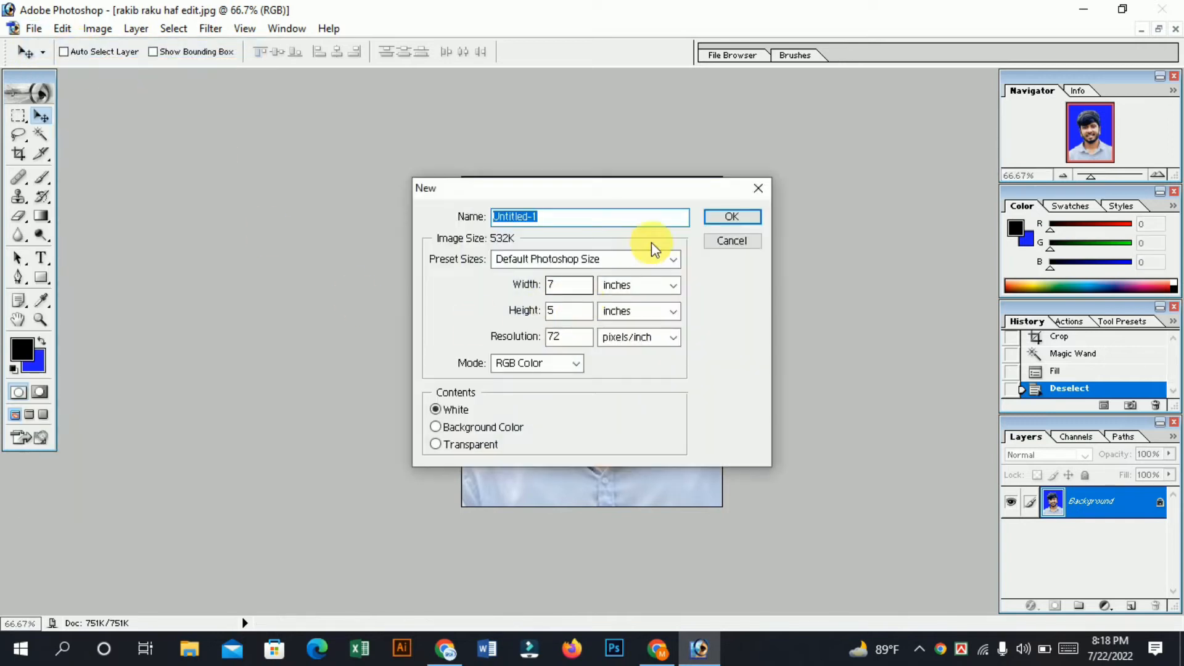
left_click(563, 263)
left_click(506, 344)
left_click(539, 259)
left_click(501, 350)
left_click(731, 217)
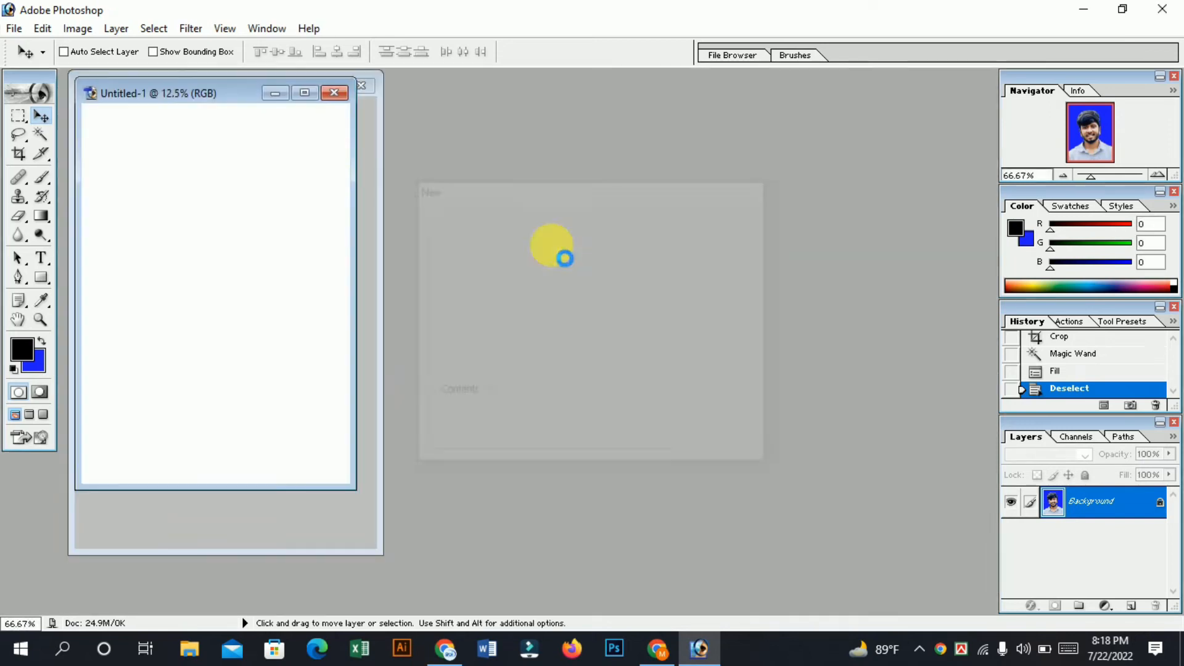
Place three copies of the cropped photo in a row along the top of the new page and close that document
left_click_drag(158, 92, 605, 86)
left_click_drag(221, 250, 558, 154)
left_click_drag(559, 154, 621, 154)
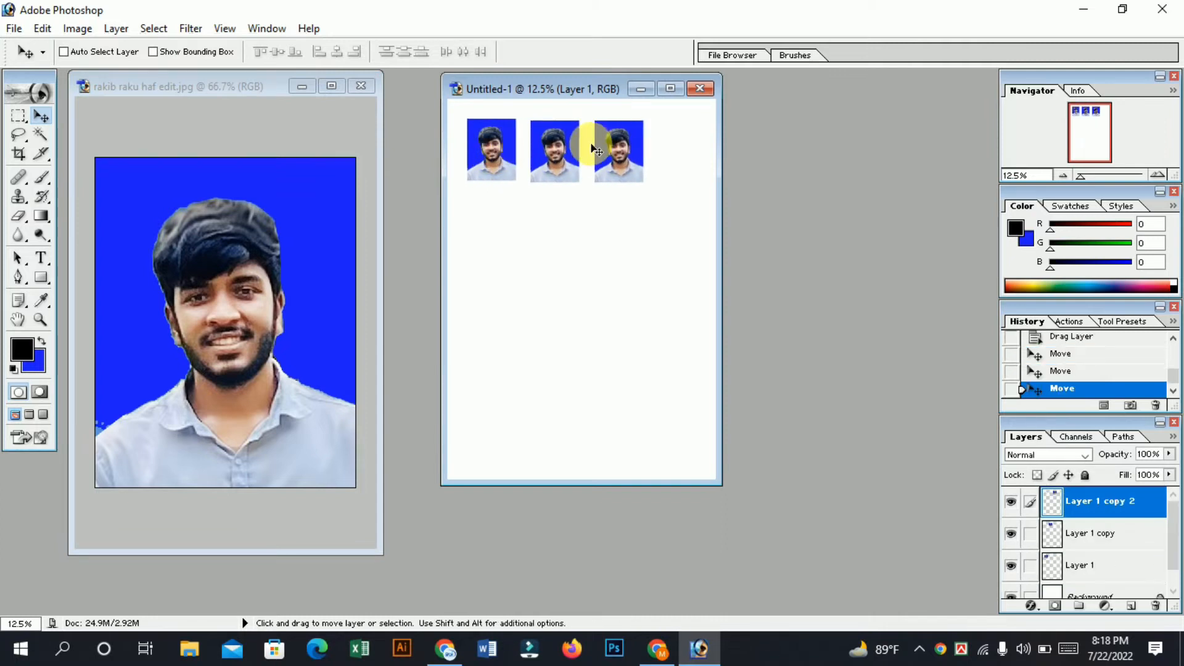
left_click(703, 91)
left_click(555, 246)
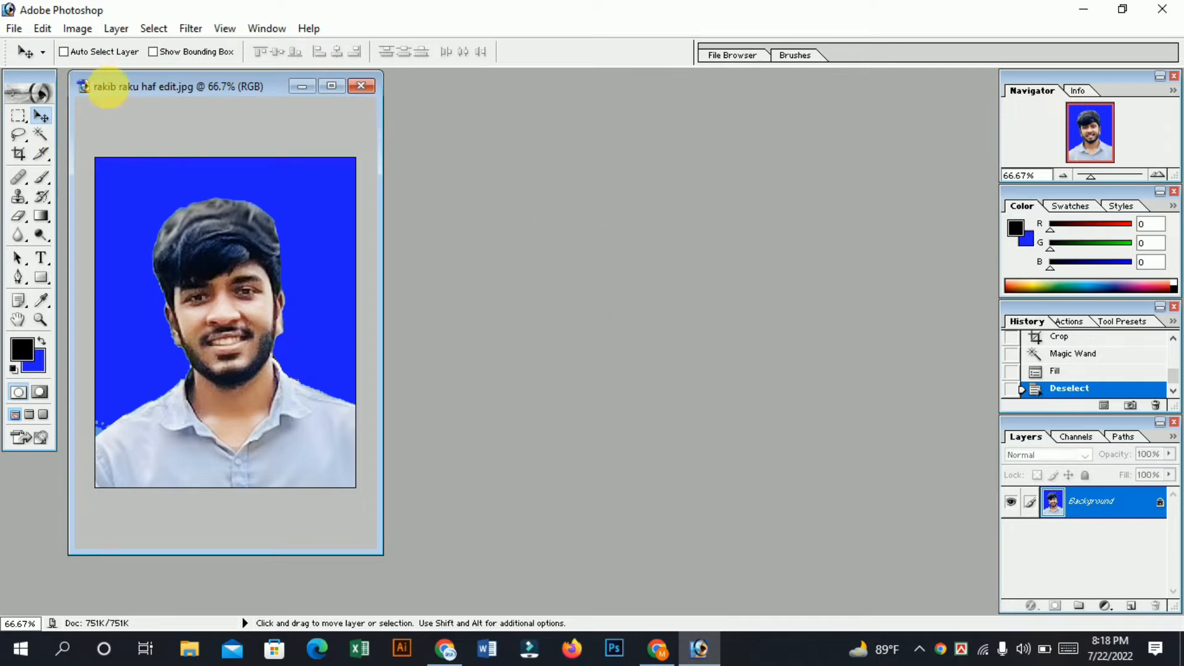
Maximize the cropped portrait's document window
left_click_drag(96, 86, 443, 146)
left_click(680, 147)
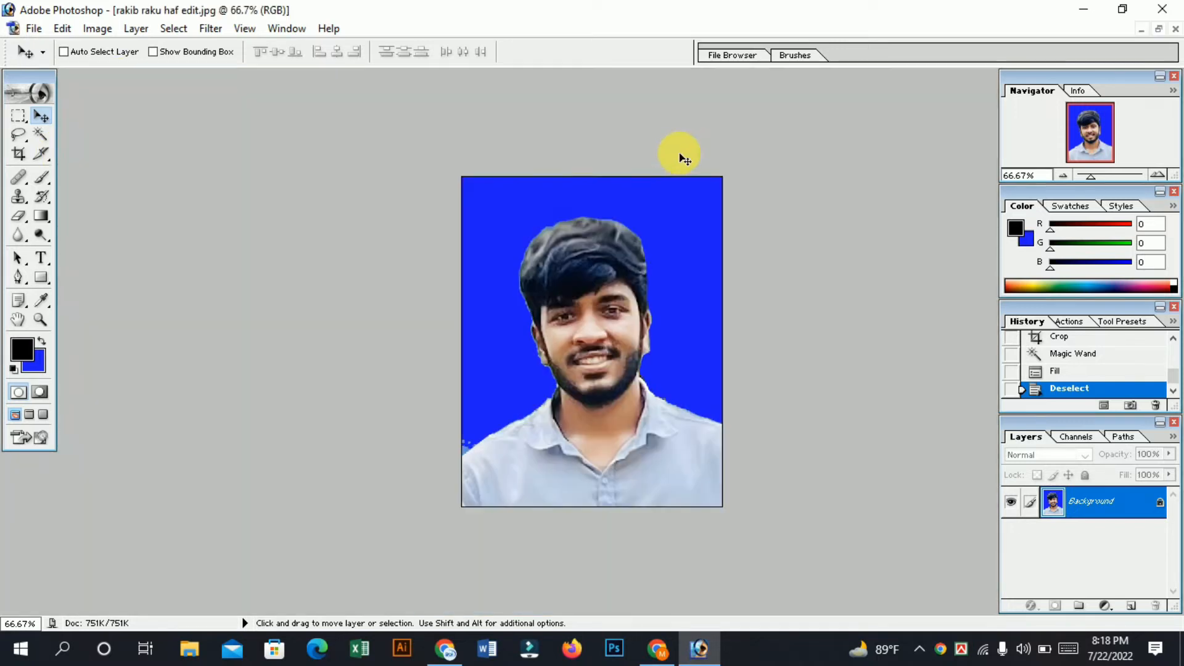
key("alt")
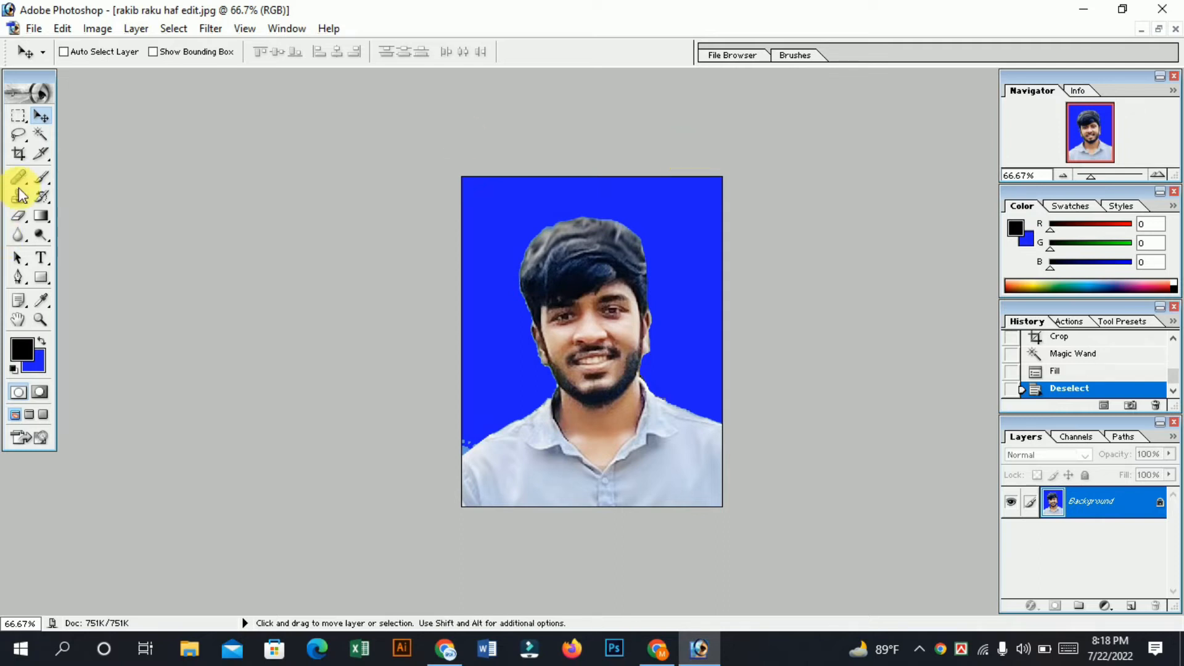
left_click(28, 95)
left_click(678, 408)
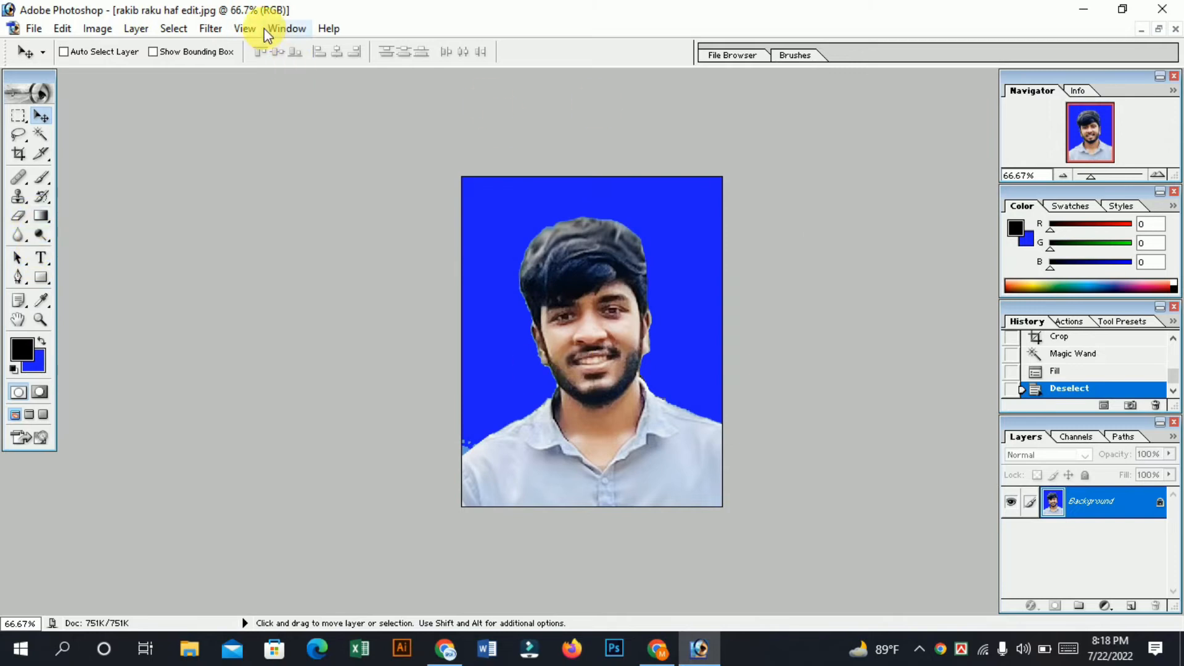
Review the Crop tool's width, height and resolution values
left_click(19, 154)
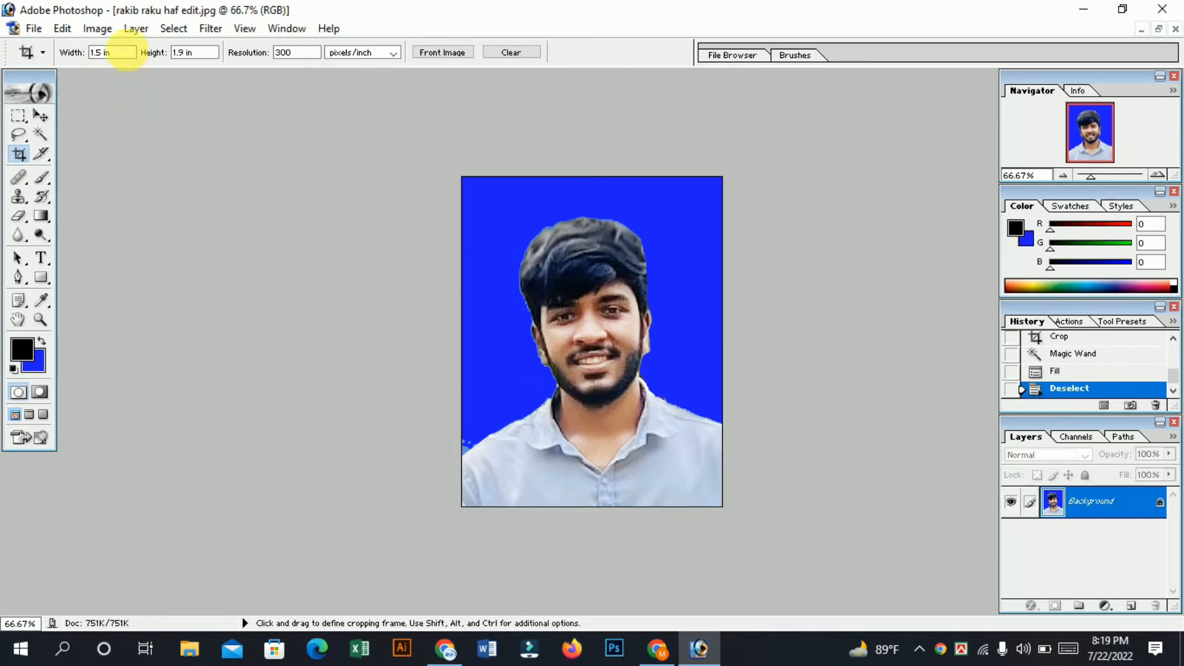
left_click_drag(113, 59, 89, 52)
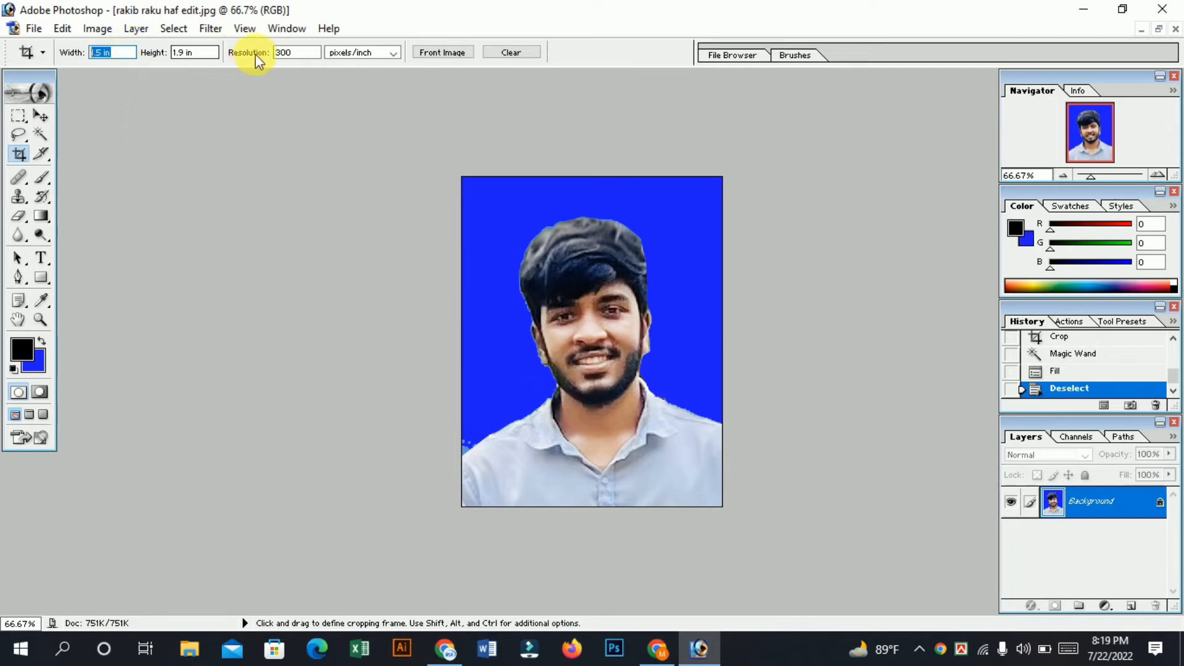
left_click_drag(213, 57, 117, 50)
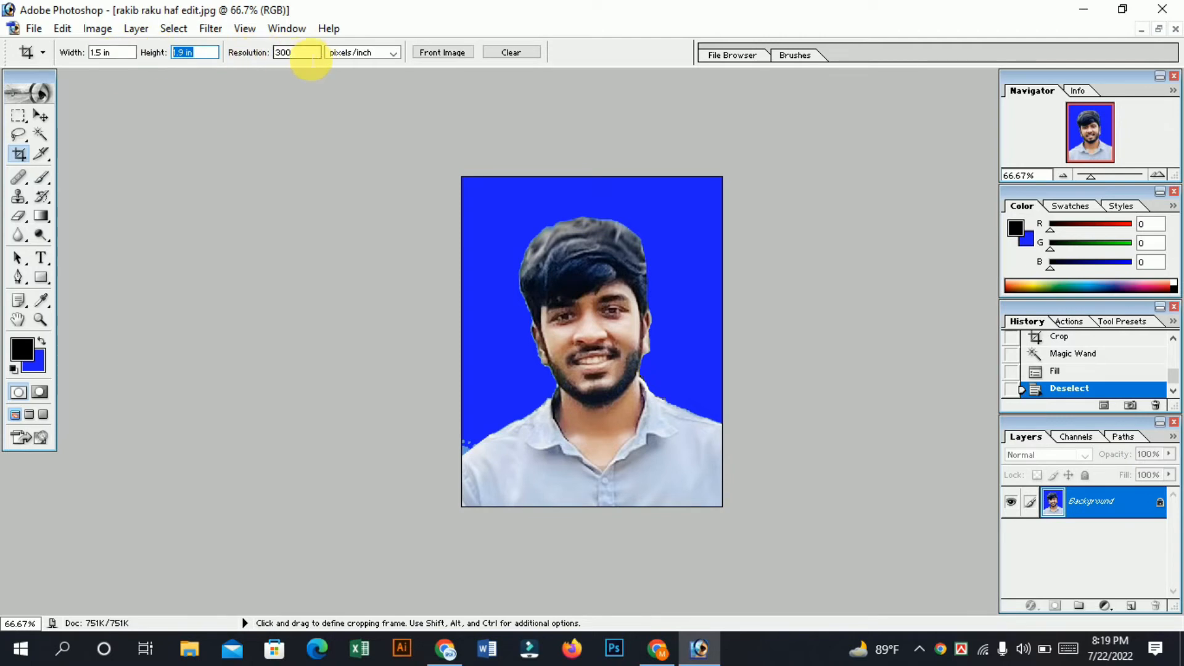
left_click_drag(311, 59, 280, 49)
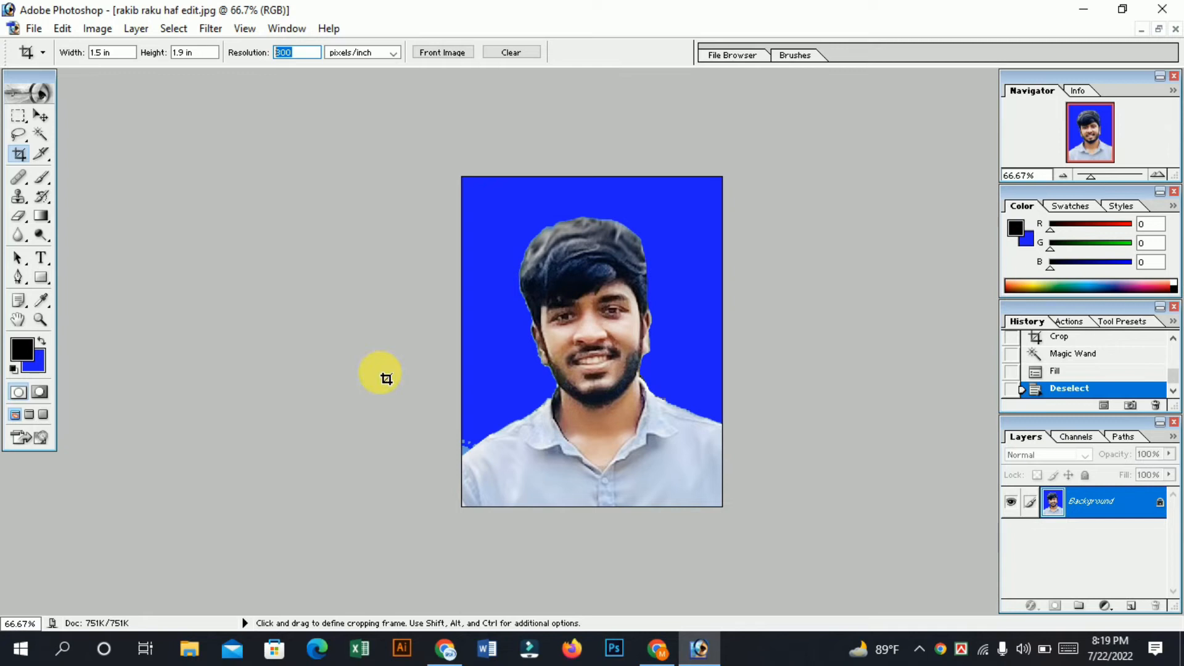
left_click_drag(137, 58, 71, 53)
left_click_drag(191, 53, 145, 53)
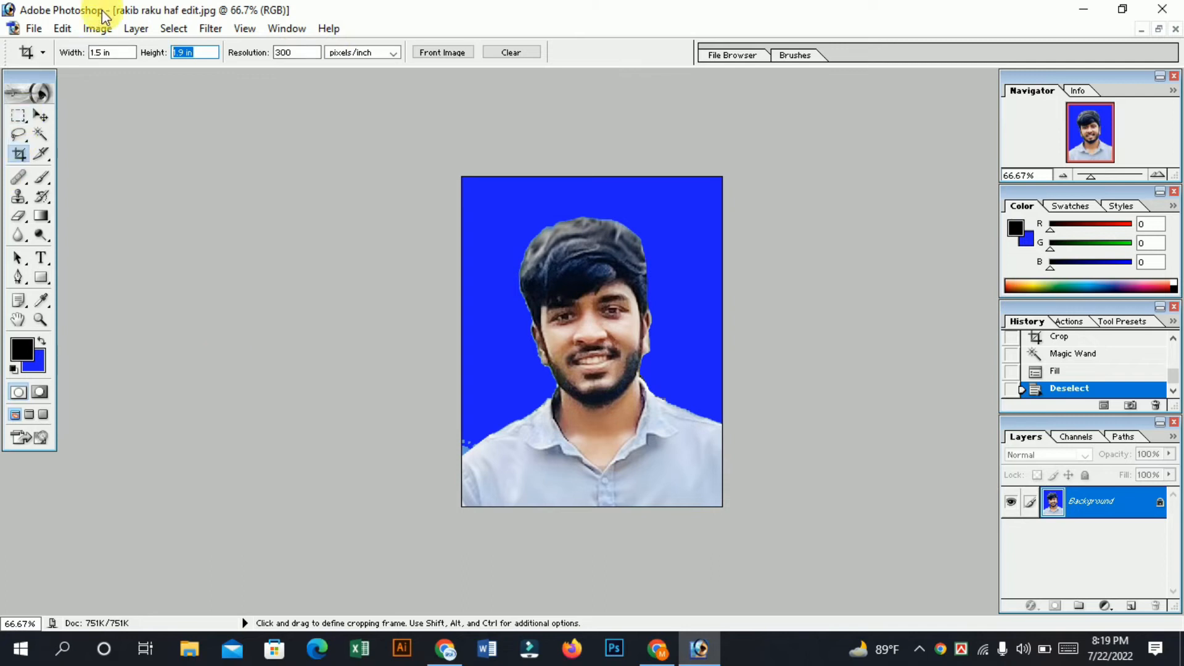
Check the portrait's document width and height in the Image Size settings
left_click(94, 31)
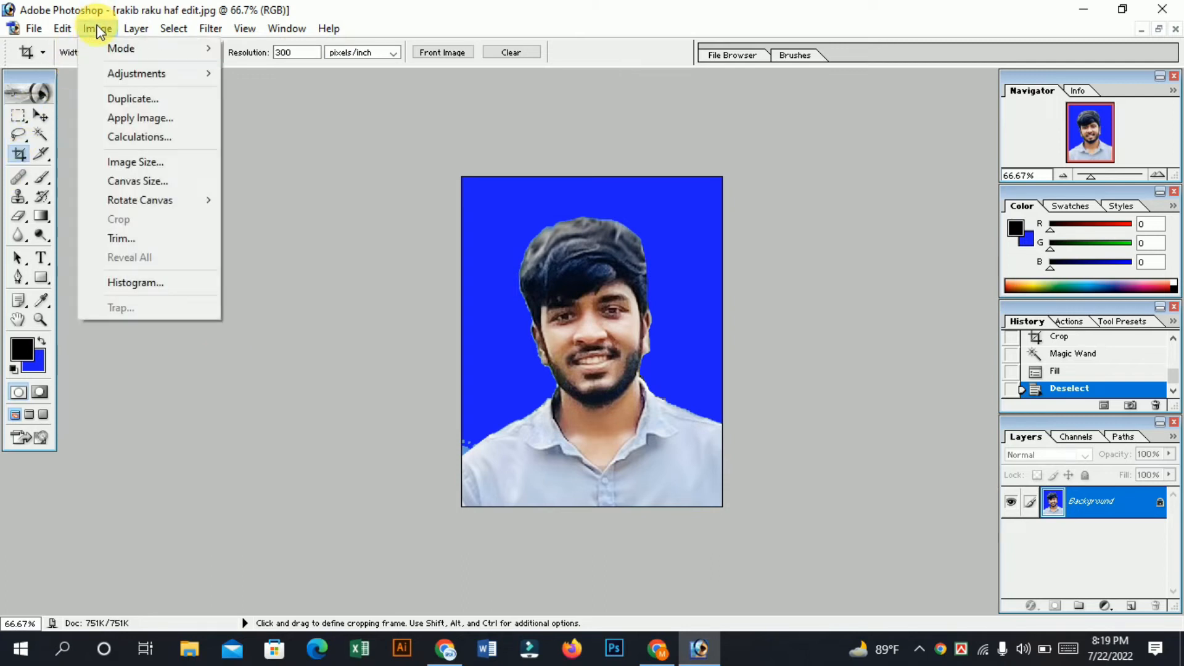
left_click(152, 161)
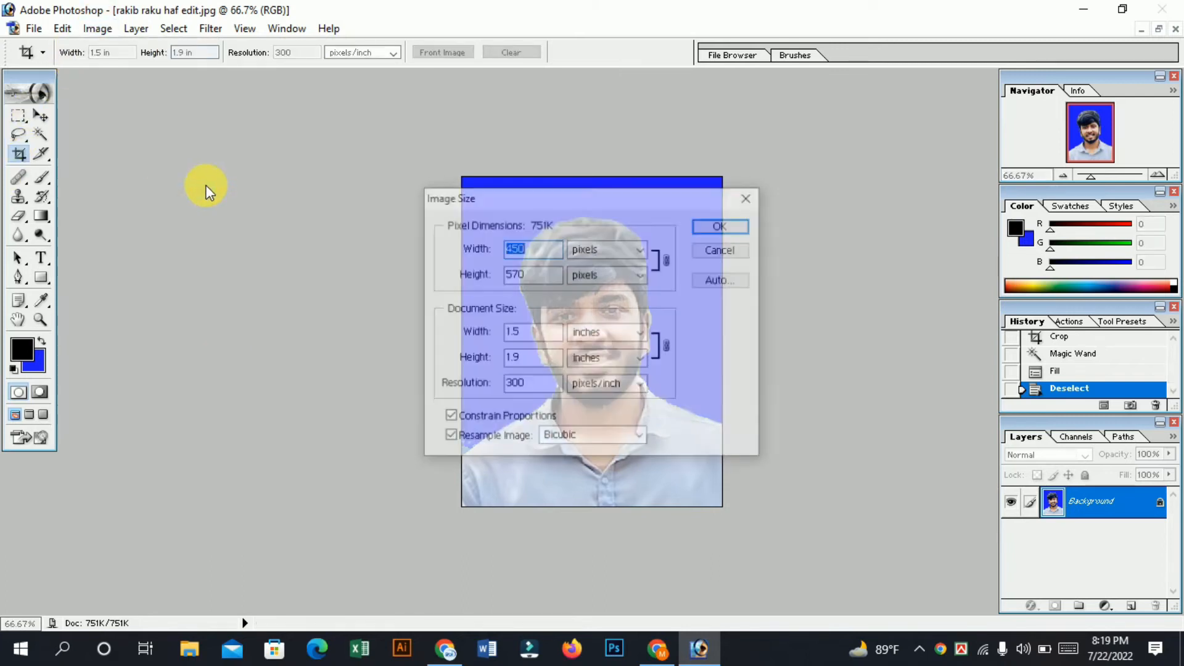
double_click(524, 333)
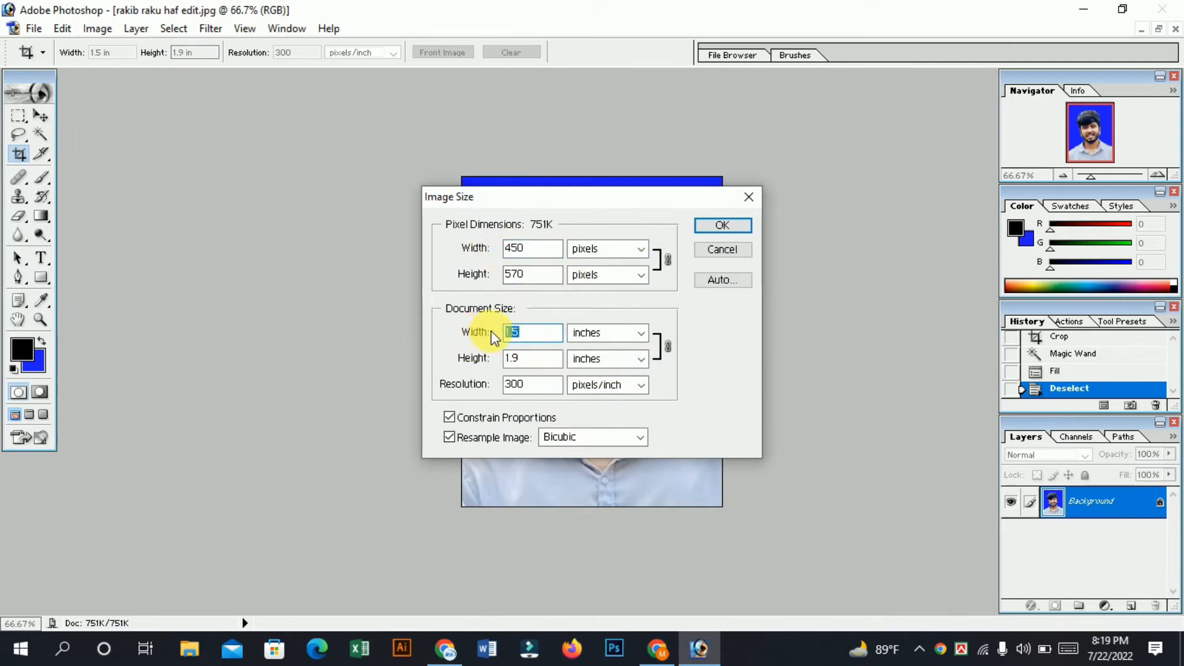
double_click(525, 357)
left_click(518, 358)
left_click_drag(557, 195, 630, 174)
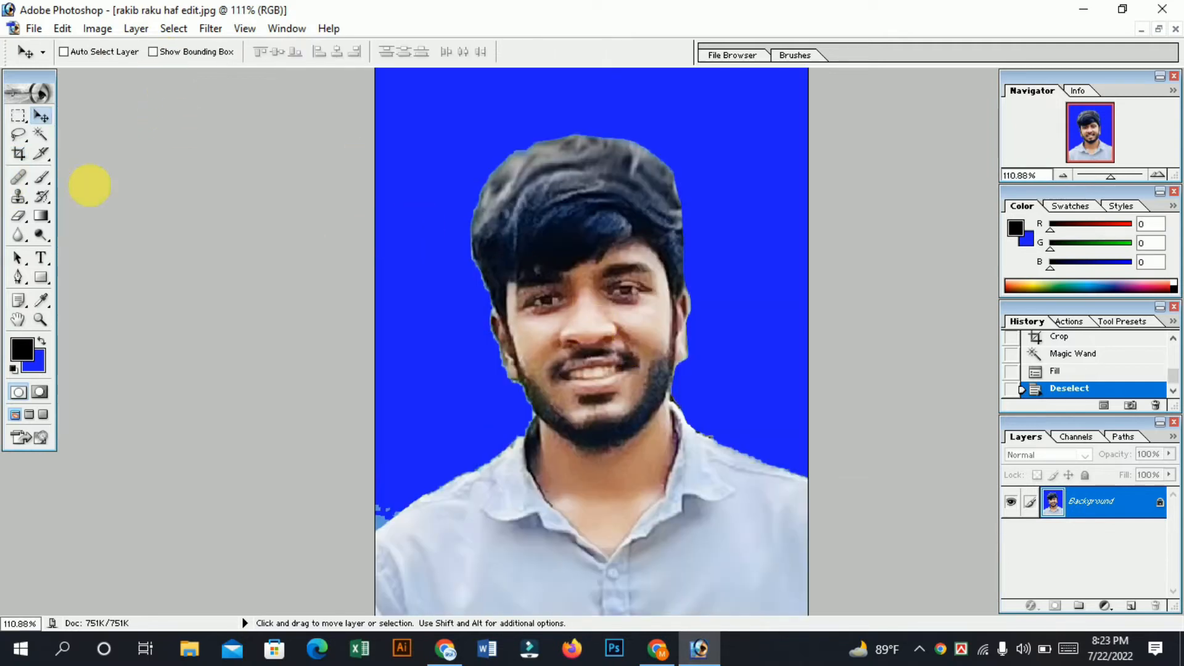
Set the Healing Brush to Screen mode, sample near the eye on the image's right side, and lighten the cheek below it
left_click(22, 176)
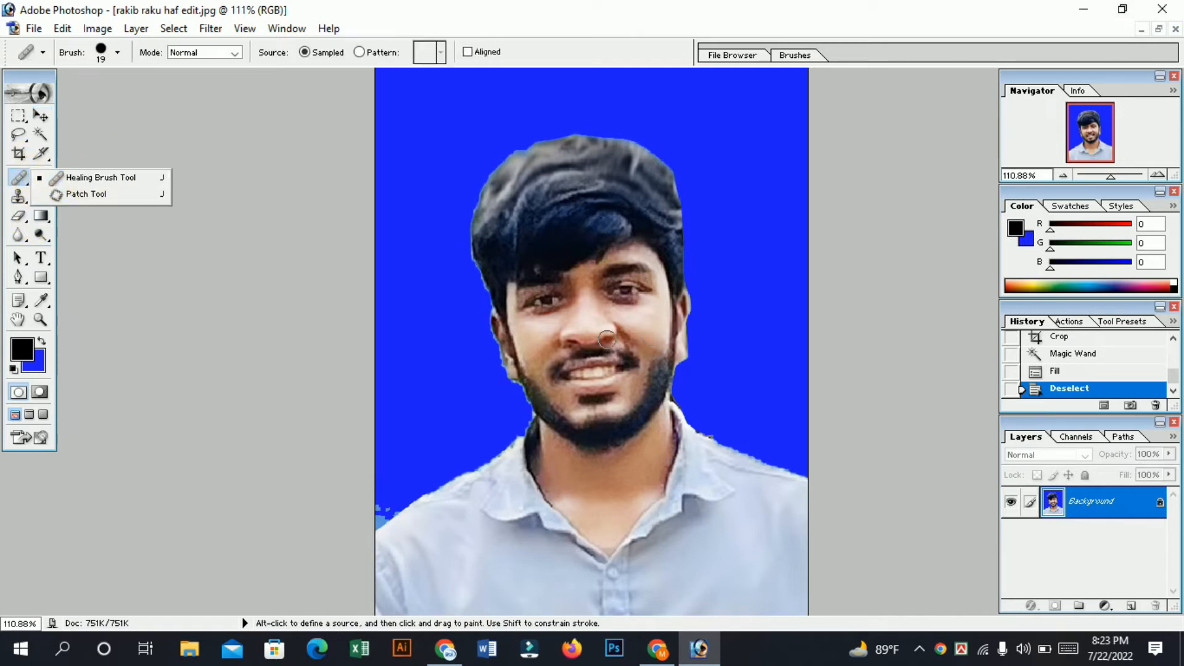
left_click(97, 179)
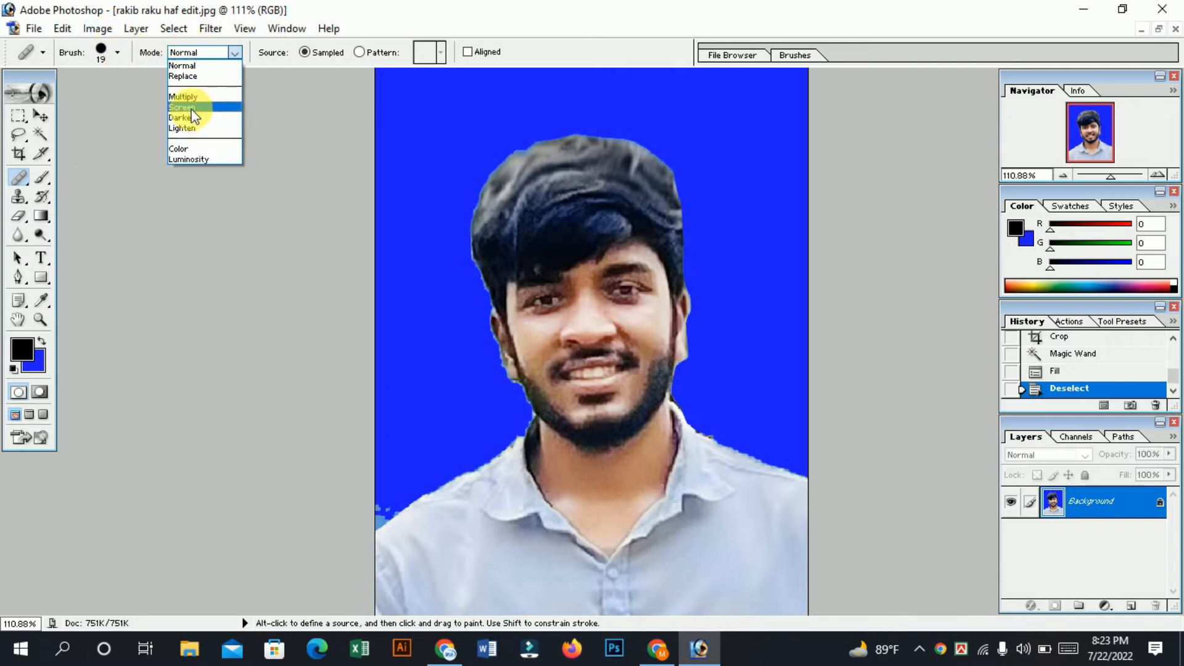
left_click(190, 107)
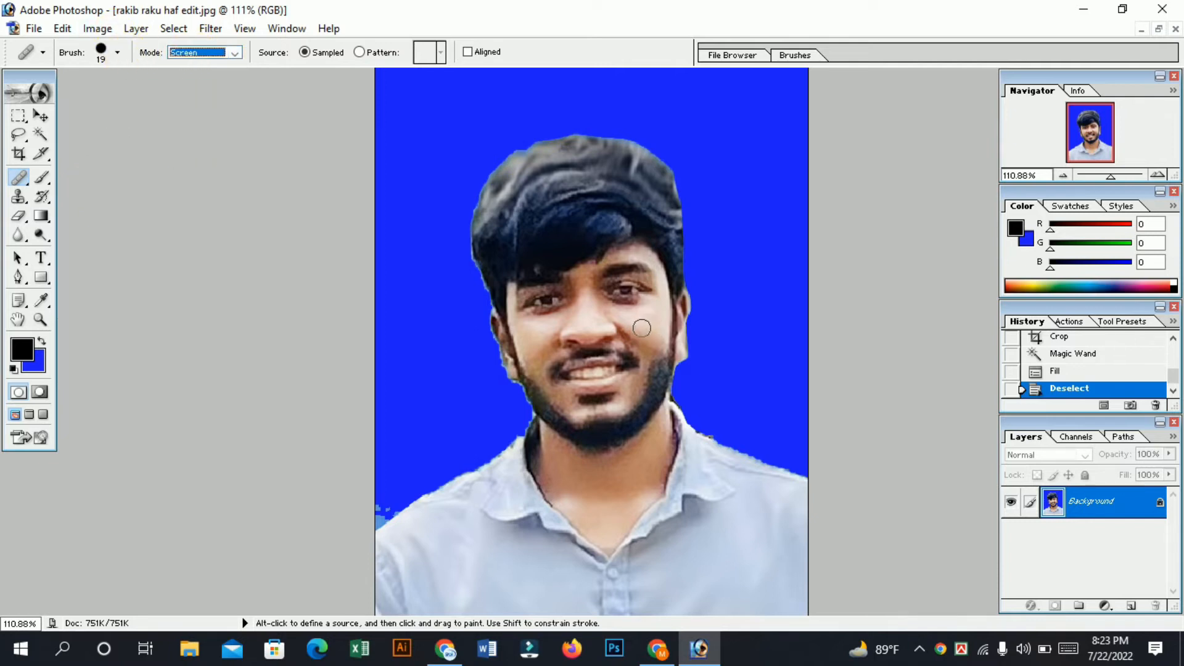
left_click(622, 287, "alt")
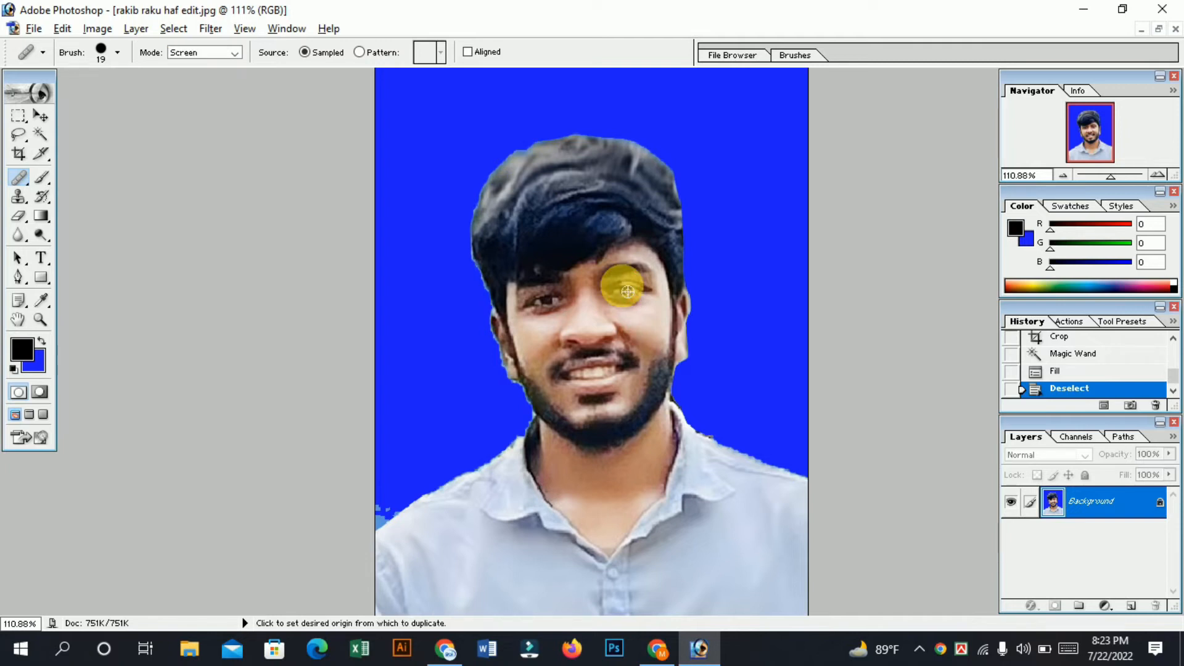
left_click(649, 336)
left_click(647, 339)
left_click(644, 321)
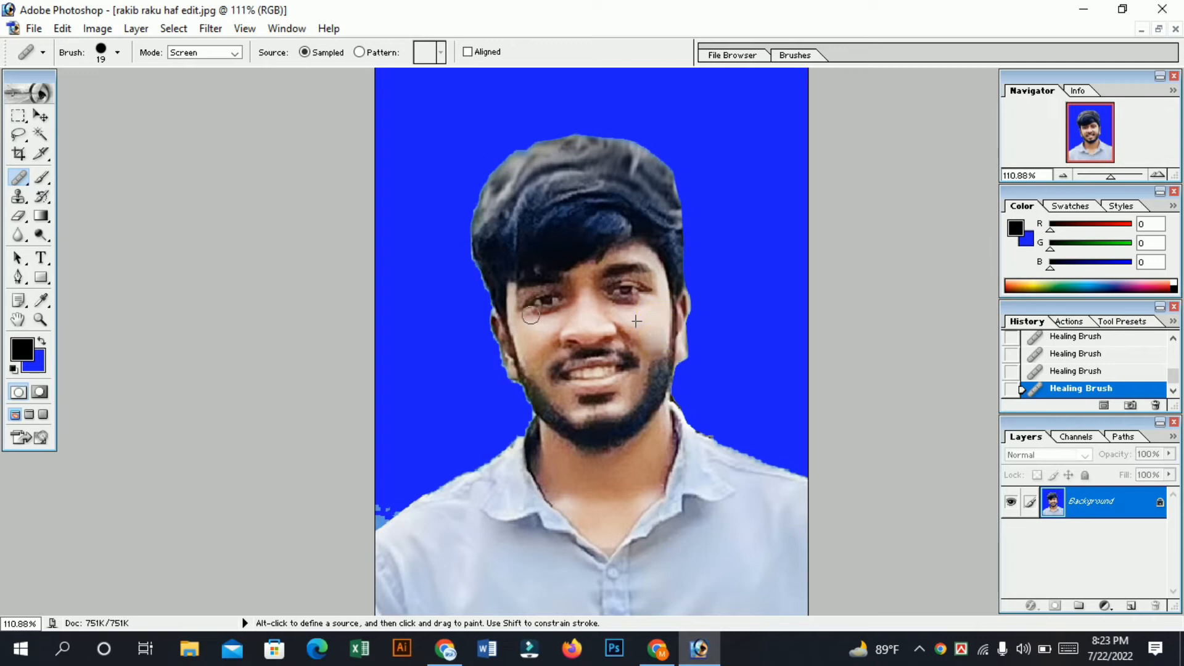
Lighten both cheeks and the beard beside the mouth with further Healing Brush strokes
left_click(528, 340)
left_click(540, 346)
left_click(553, 322)
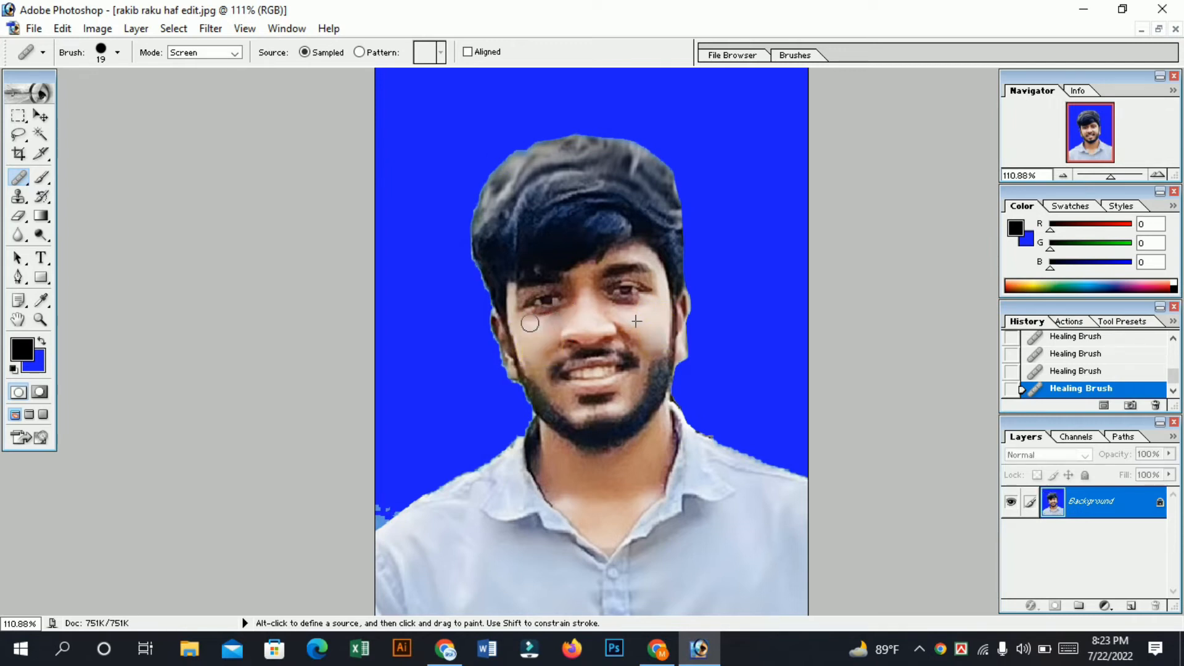
left_click(613, 313)
left_click(648, 350)
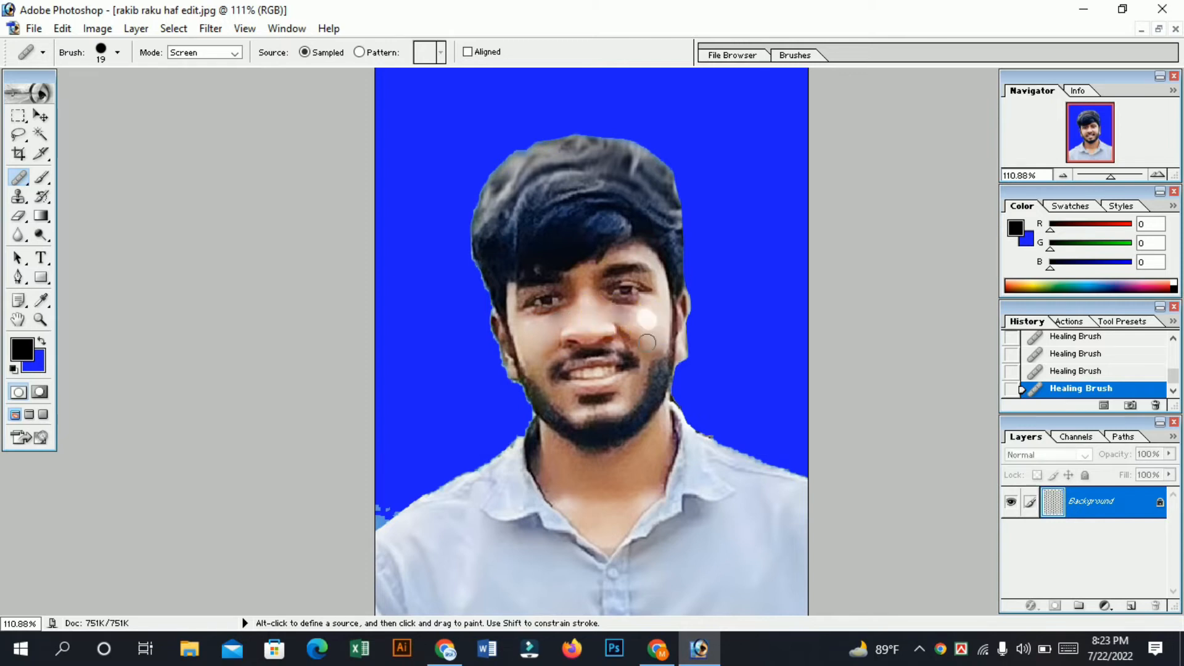
left_click(639, 386)
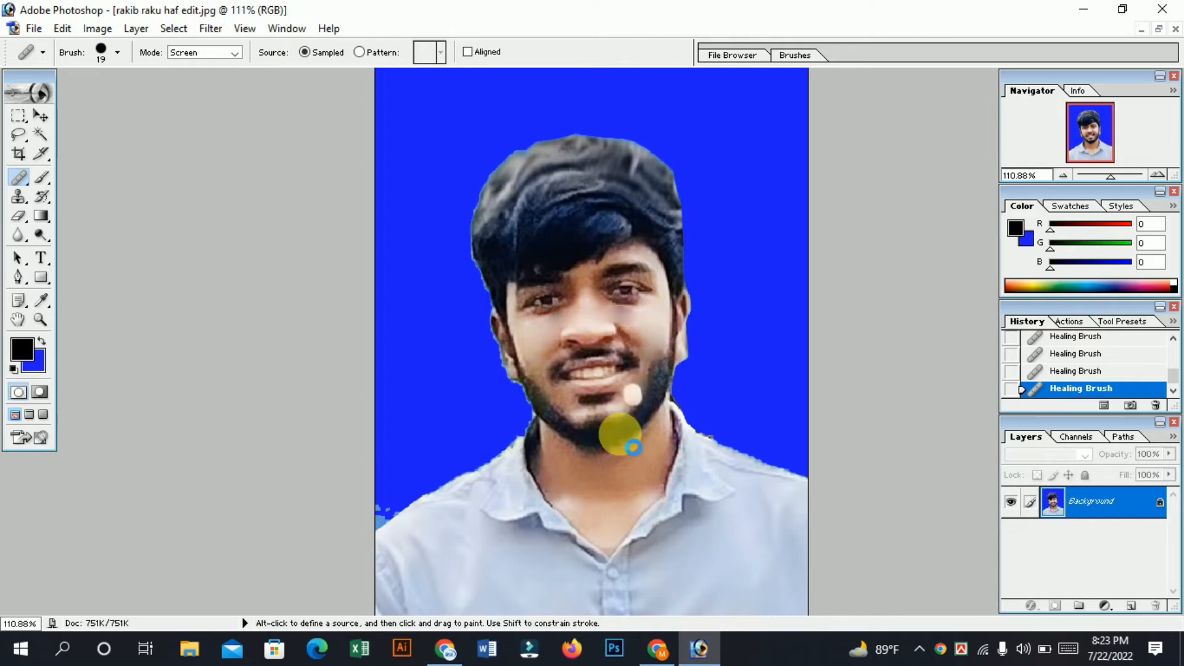
Try lightening both sides of the neck with the Healing Brush, and undo those three strokes
left_click(640, 482)
left_click(534, 478)
left_click(534, 456)
key("ctrl+alt+z")
key("ctrl+alt+z")
key("ctrl+alt+z")
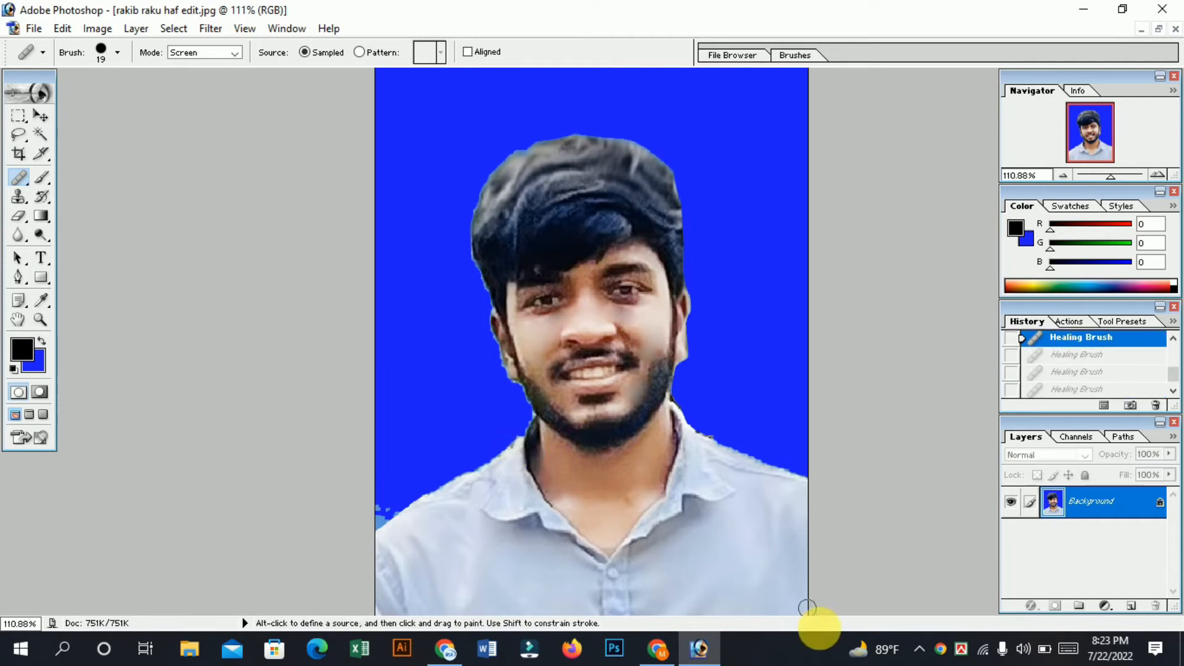
Try healing strokes across the neck, the cheek and the side beard, and undo them
left_click_drag(594, 478, 643, 463)
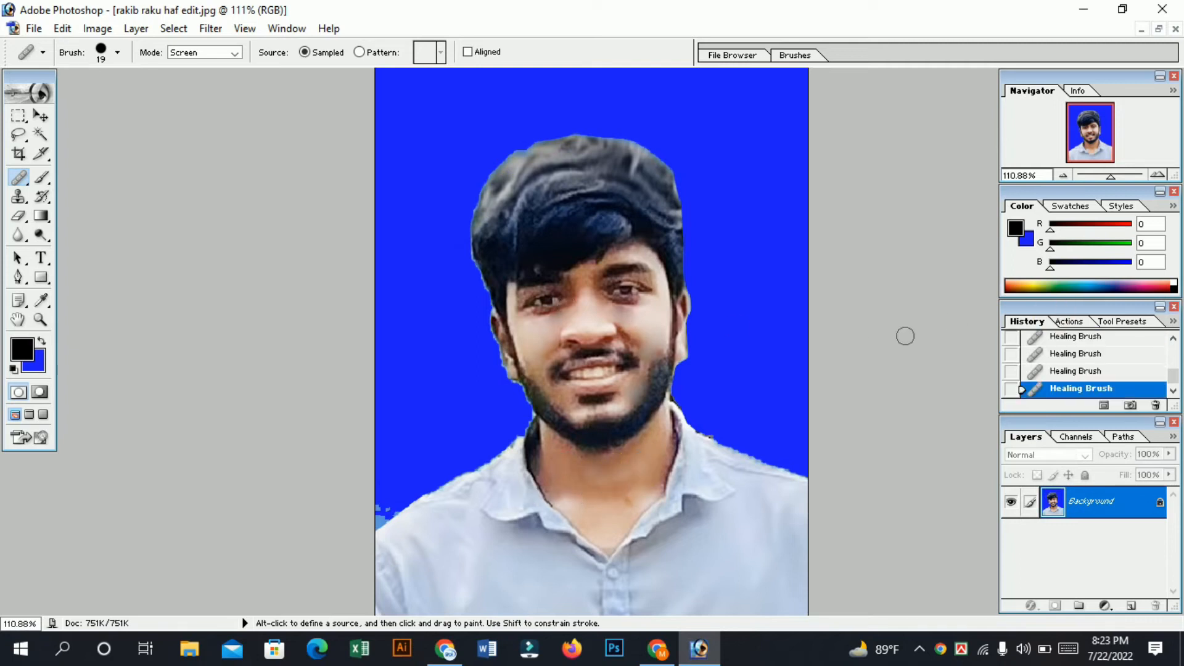
mouse_move(534, 349)
left_mouse_down()
mouse_move(531, 338)
mouse_move(540, 362)
left_mouse_up()
mouse_move(663, 373)
left_mouse_down()
mouse_move(648, 415)
mouse_move(665, 368)
left_mouse_up()
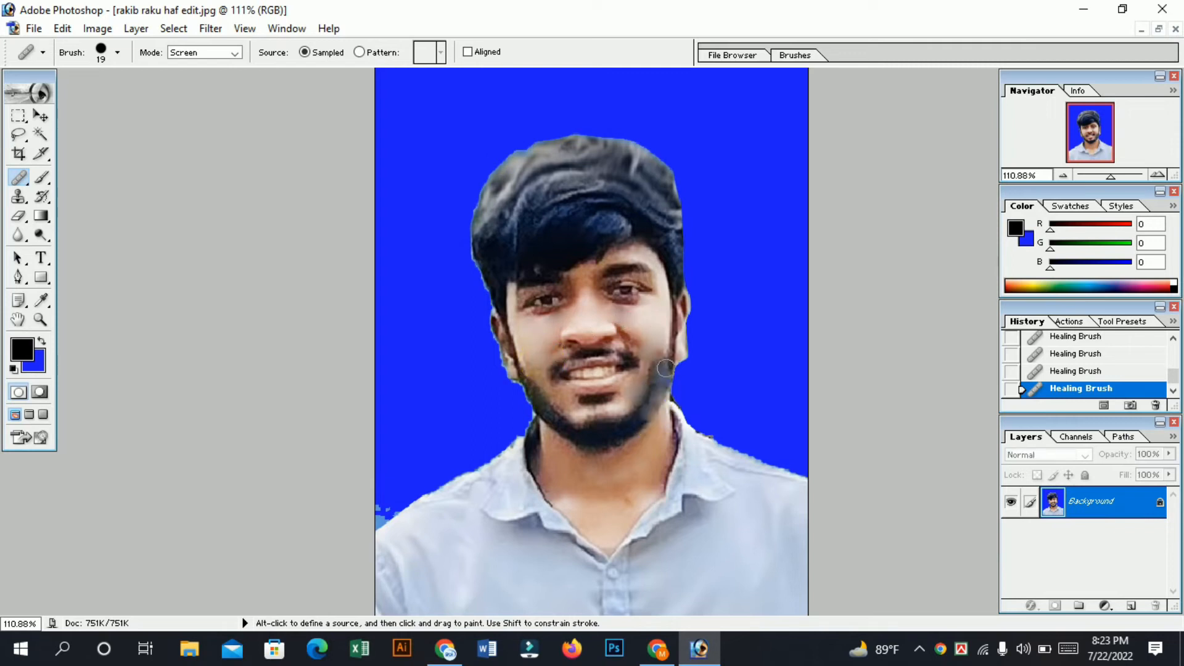
left_click(787, 378)
key("ctrl+alt+z")
key("ctrl+alt+z")
key("ctrl+alt+z")
key("ctrl+alt+z")
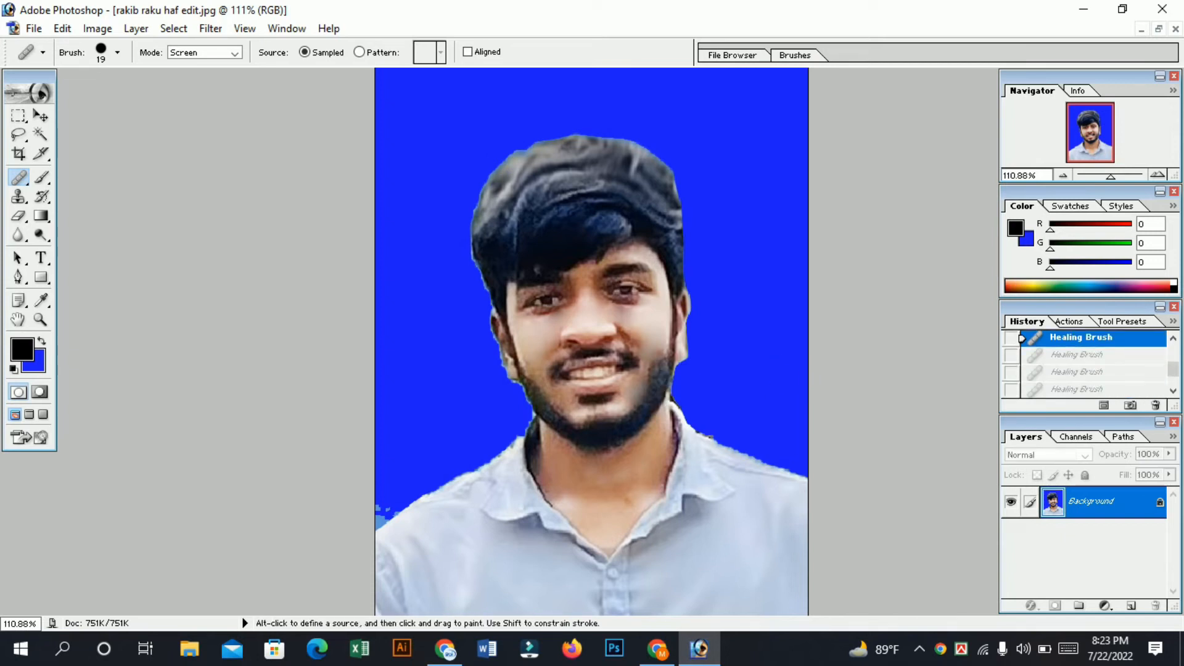
Sample the cheek's skin tone as the foreground colour for the Brush tool and set its size to 50 px
left_click(52, 175)
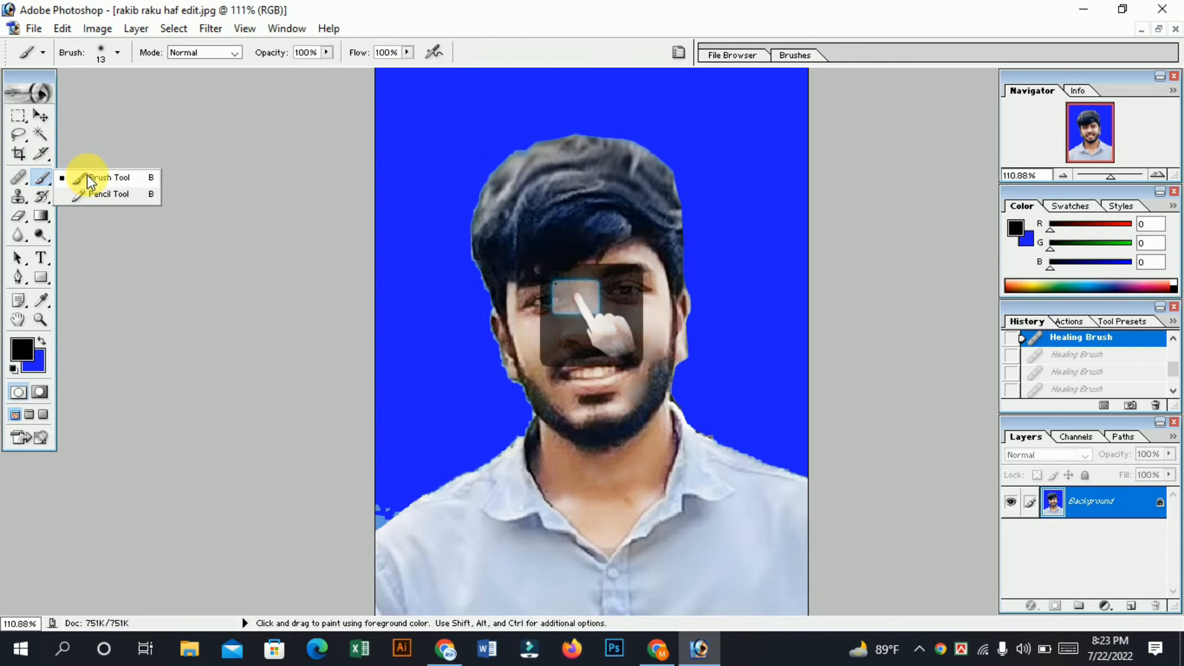
left_click(91, 180)
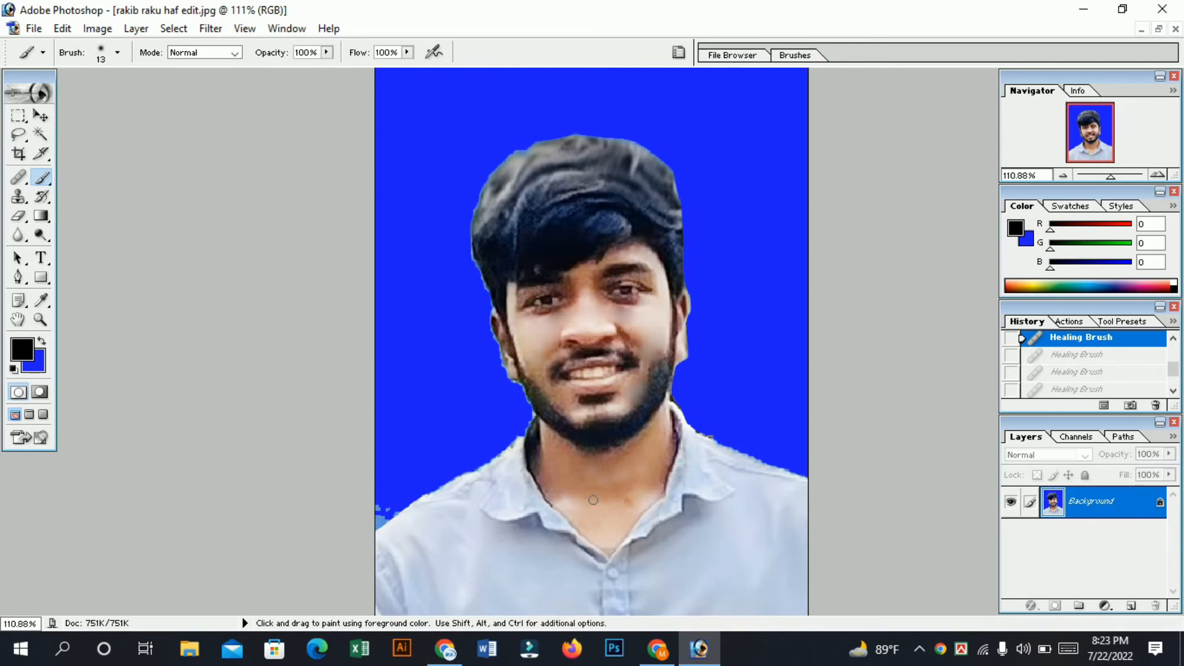
key("bracketright")
key("bracketright")
key("bracketright")
key("bracketright")
key("bracketright")
key("bracketright")
key("bracketright")
left_click(543, 336, "alt")
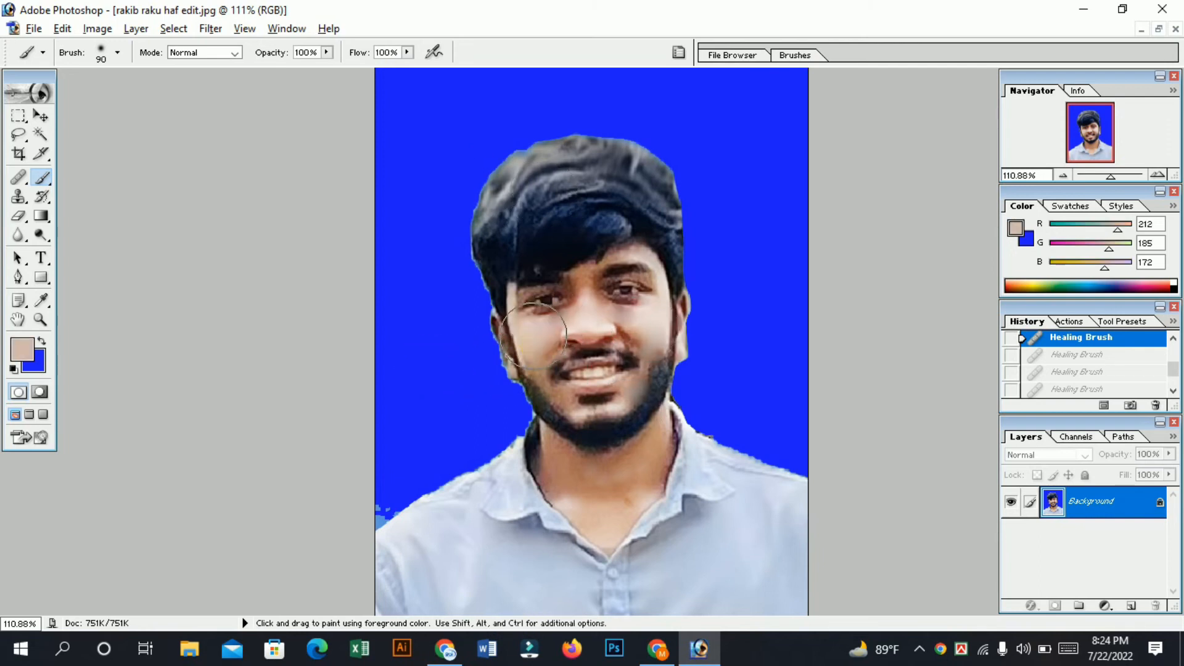
key("bracketleft")
key("bracketleft")
key("bracketleft")
key("bracketleft")
Try painting the sampled skin tone over the cheek at 100% opacity and flow, and undo it
mouse_move(656, 315)
left_mouse_down()
mouse_move(647, 343)
mouse_move(641, 326)
left_mouse_up()
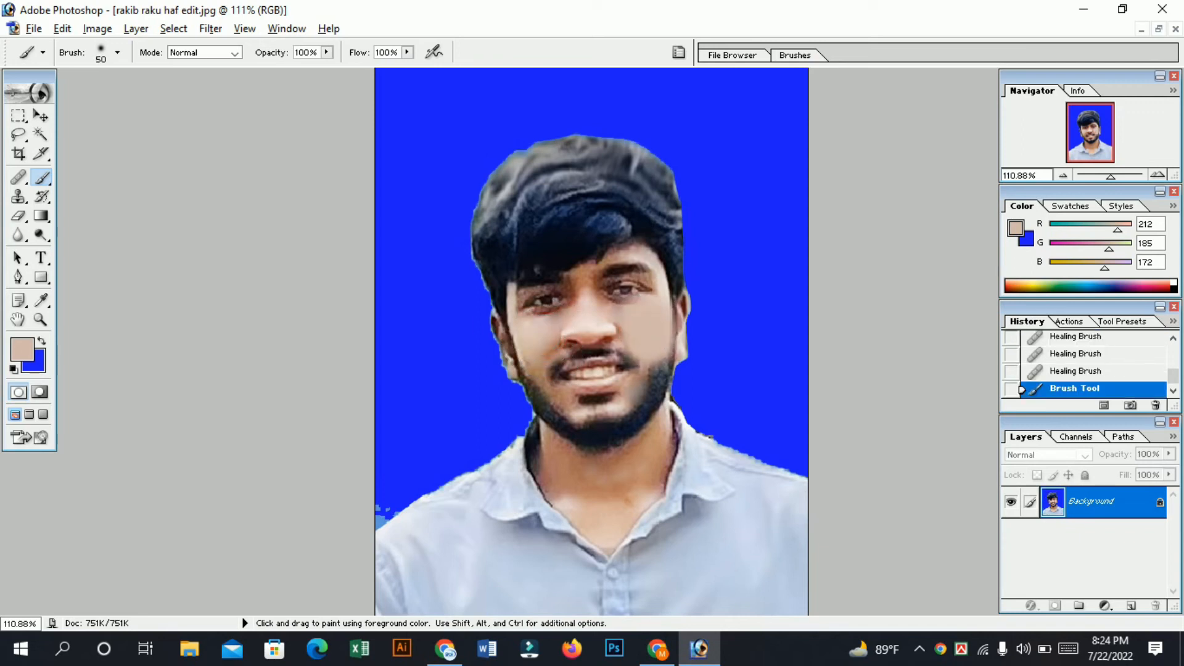
left_click(621, 308)
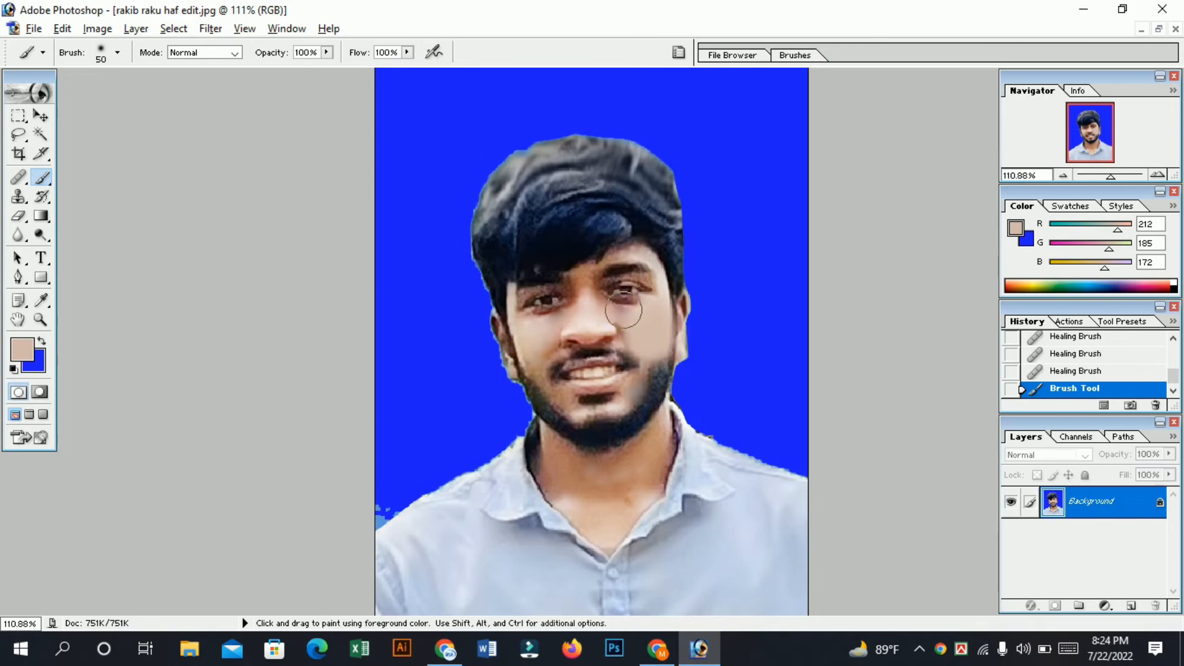
key("ctrl+z")
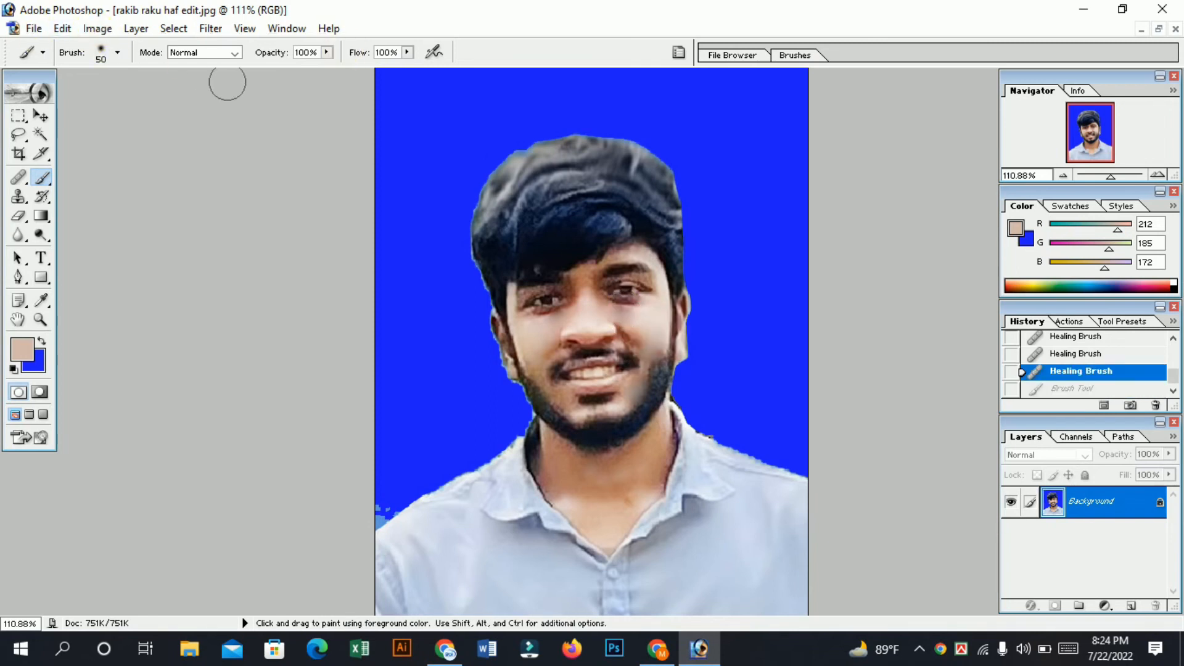
Lower the brush's opacity to 26% and its flow to 26%
left_click(327, 51)
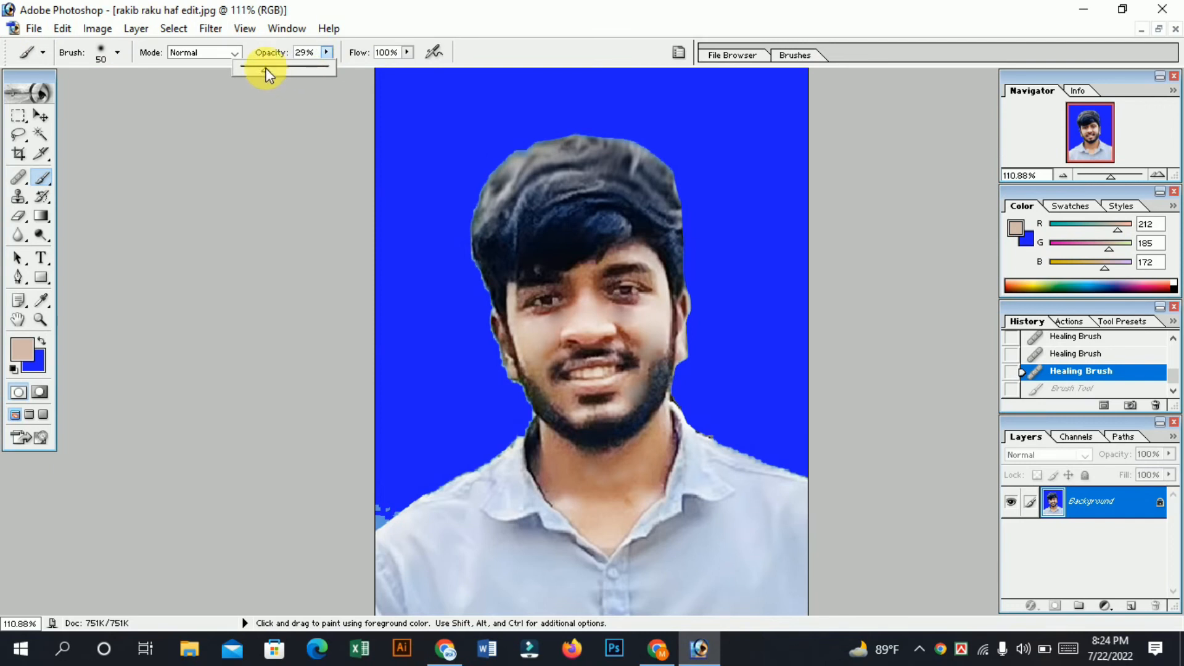
left_click_drag(254, 67, 262, 71)
left_click(388, 54)
left_click(406, 52)
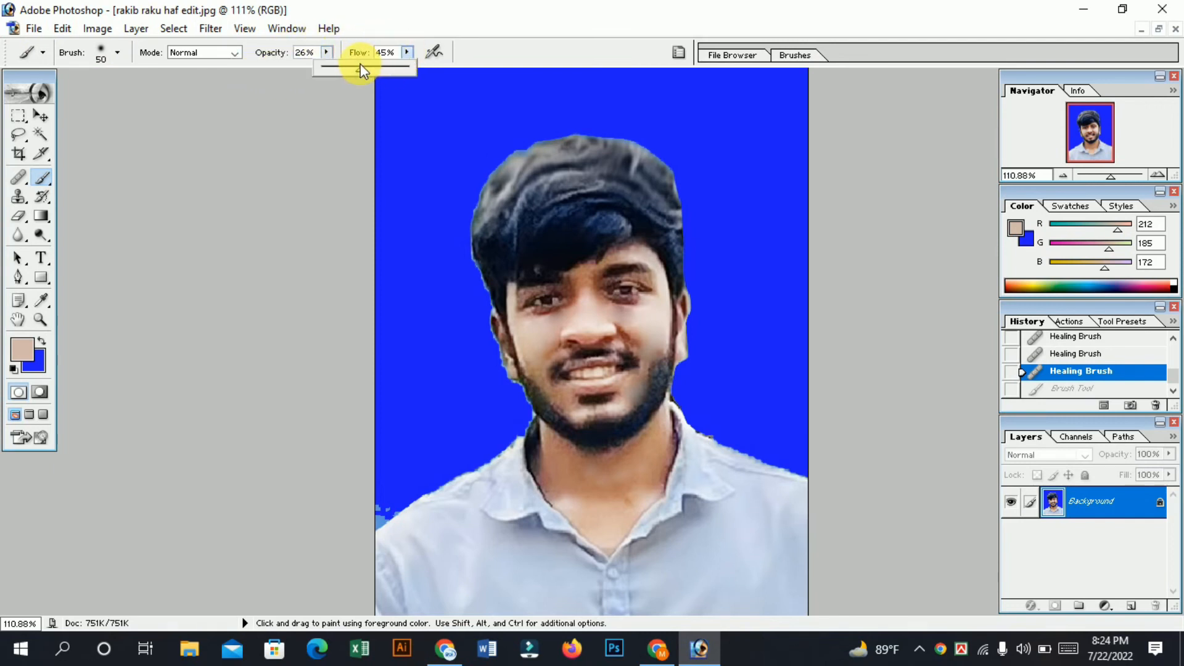
left_click_drag(359, 64, 342, 79)
Smooth the skin of the cheeks, nose and under-eye areas with soft brush strokes in the sampled skin tone
left_click(551, 338)
left_click(547, 345)
left_click(562, 336)
left_click(582, 329)
left_click(608, 330)
mouse_move(631, 305)
left_mouse_down()
mouse_move(576, 286)
mouse_move(640, 322)
mouse_move(649, 294)
mouse_move(538, 288)
left_mouse_up()
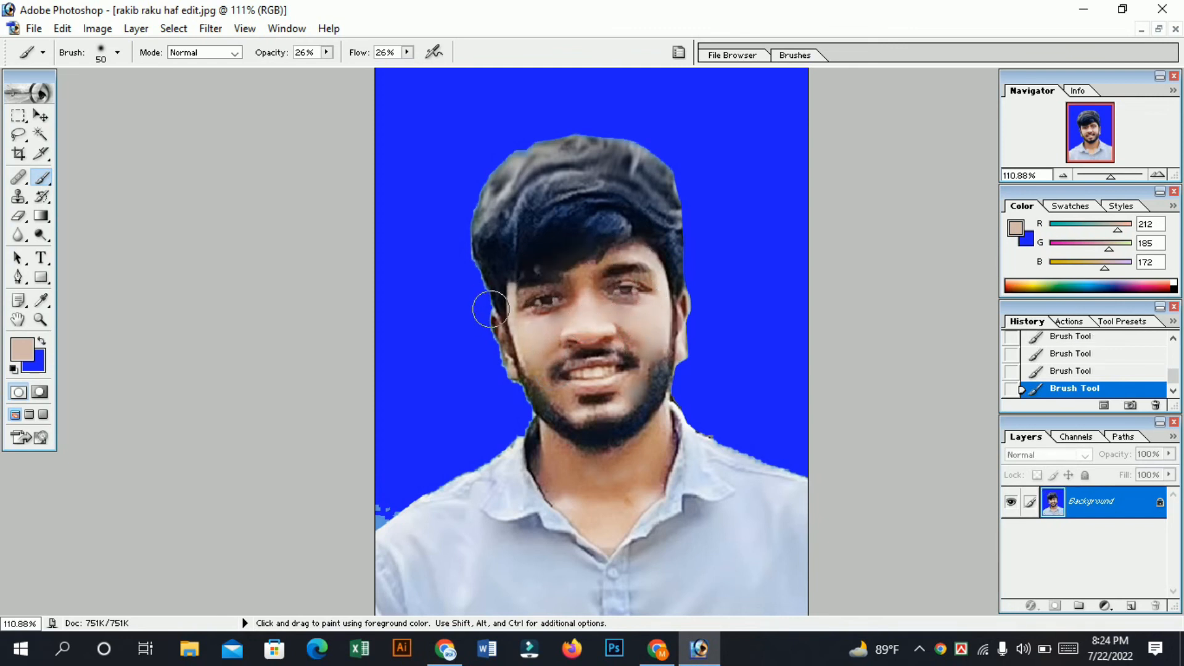
Brush the sampled skin tone over the neck to even out its shading
scroll(607, 498, "up", 1)
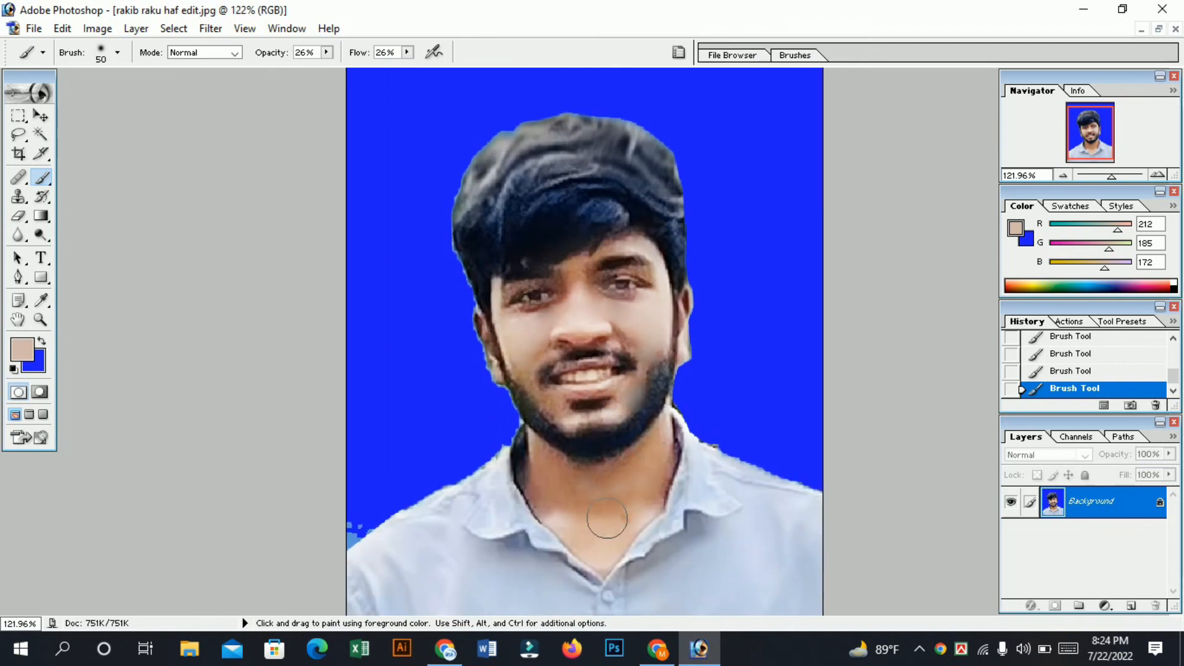
mouse_move(548, 448)
left_mouse_down()
mouse_move(514, 463)
mouse_move(618, 510)
mouse_move(639, 497)
mouse_move(551, 485)
left_mouse_up()
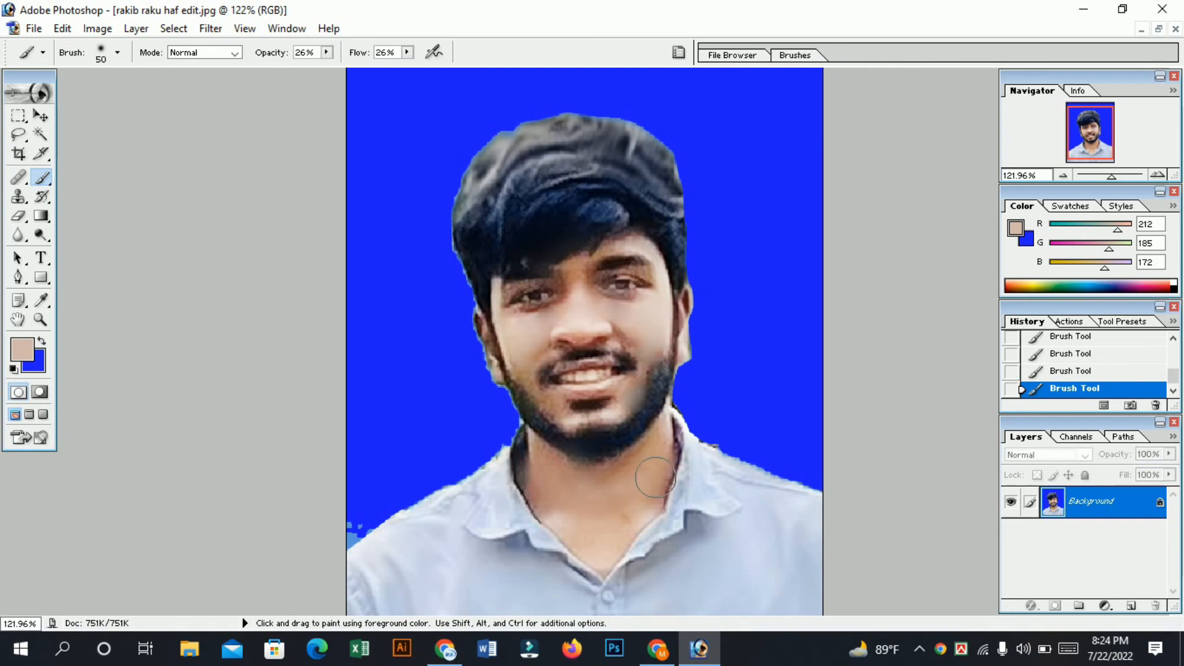
scroll(578, 487, "down", 1)
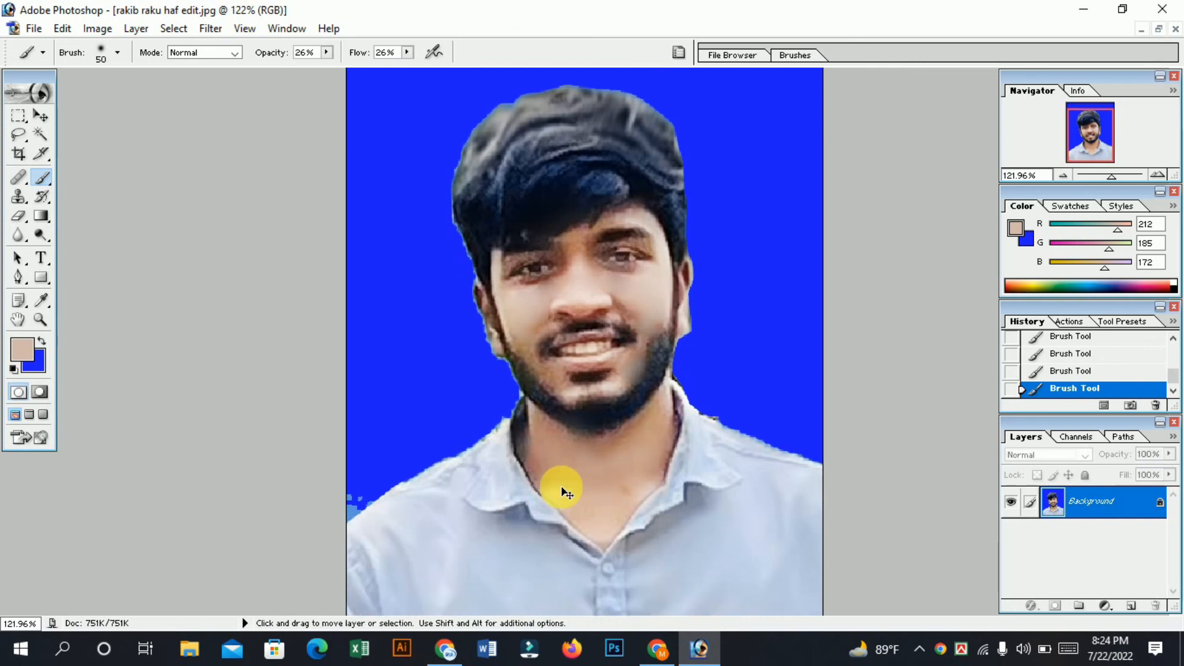
key("ctrl+minus")
key("ctrl+minus")
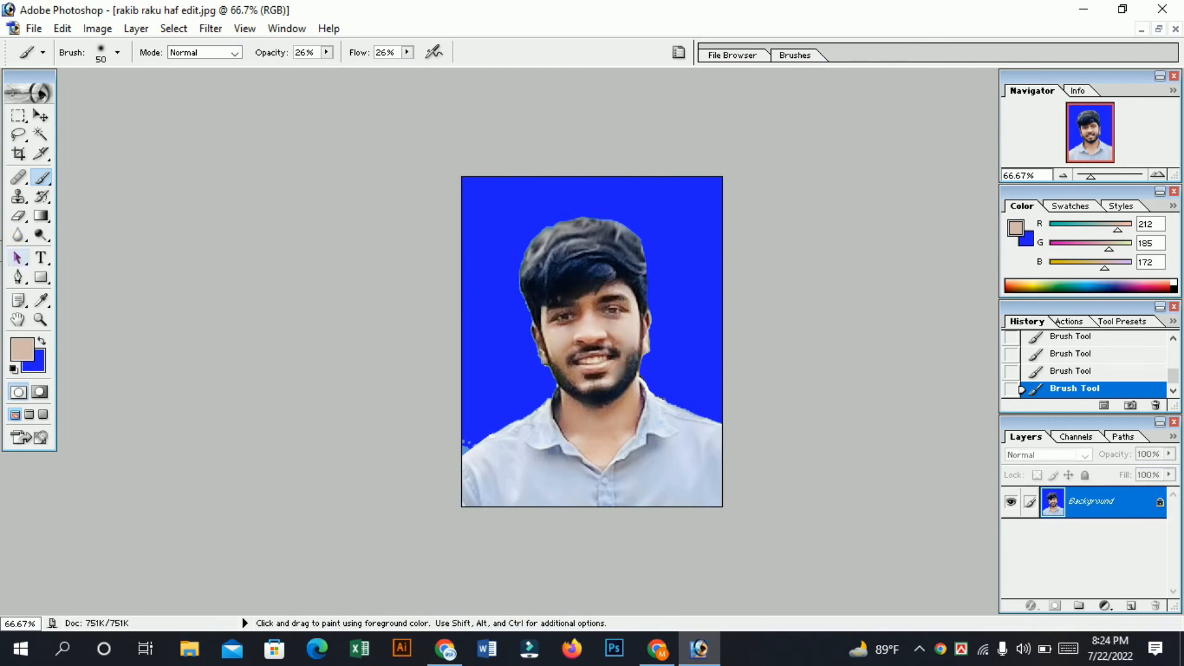
left_click(19, 177)
left_click(41, 177)
left_click(18, 179)
left_click(14, 157)
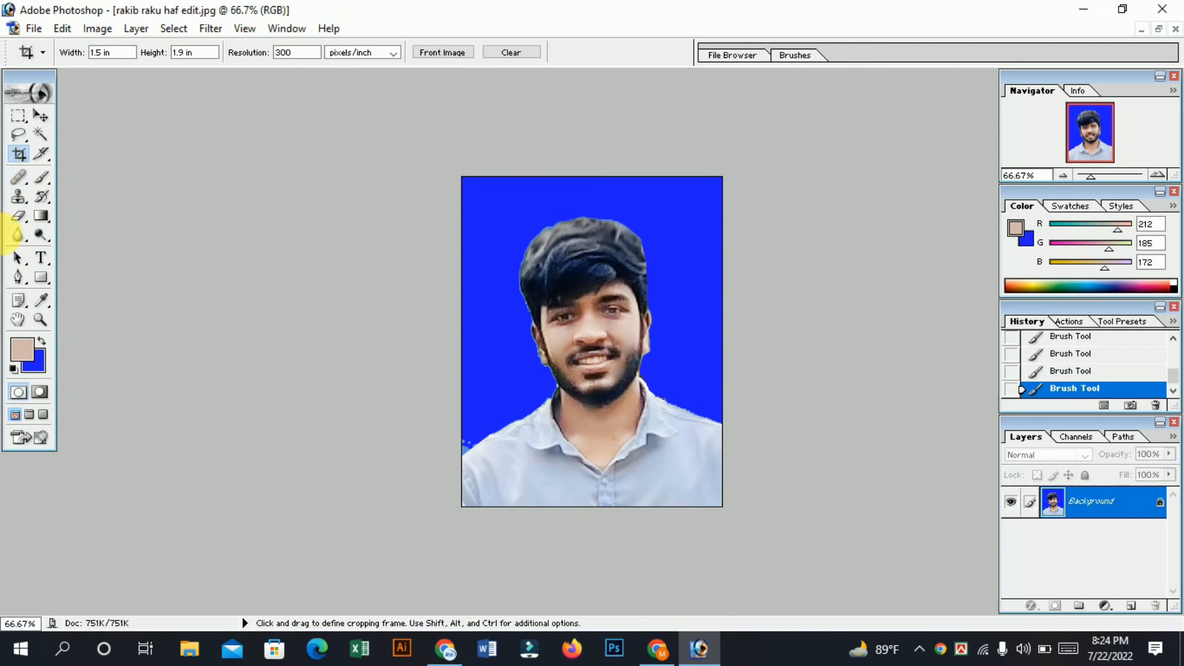